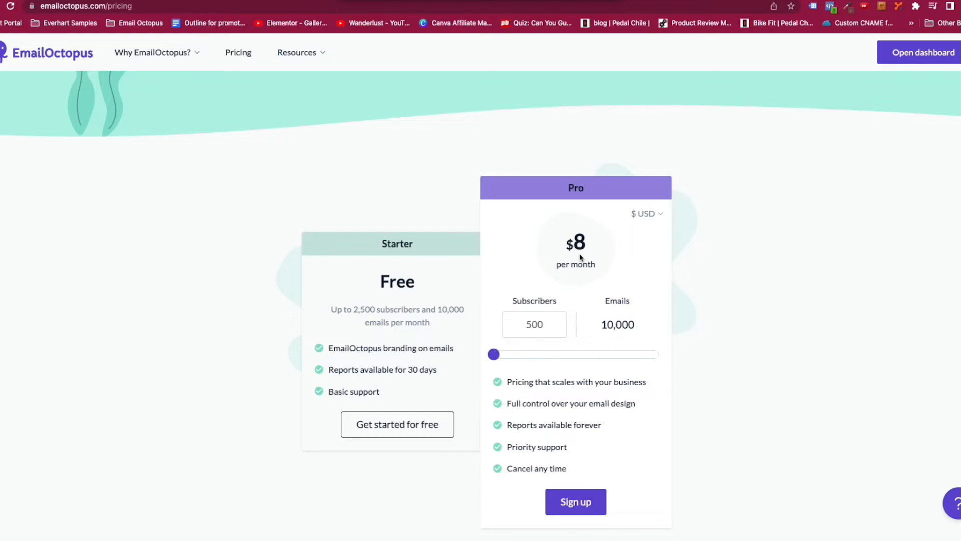
# Slide EmailOctopus's Pro plan to 2,500 subscribers, which shows $14/month and 25,000 emails.
pyautogui.hotkey('ctrl', 'Right')
pyautogui.moveTo(494, 356); pyautogui.dragTo(500, 354)
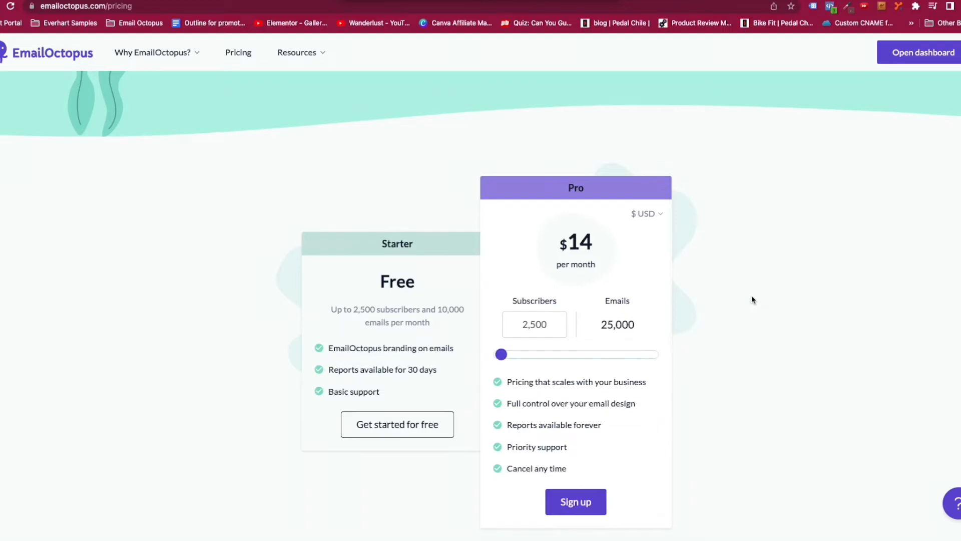
pyautogui.hotkey('ctrl', 'Right')
# Set Mailchimp's contact count to 2,500.
pyautogui.click(615, 168)
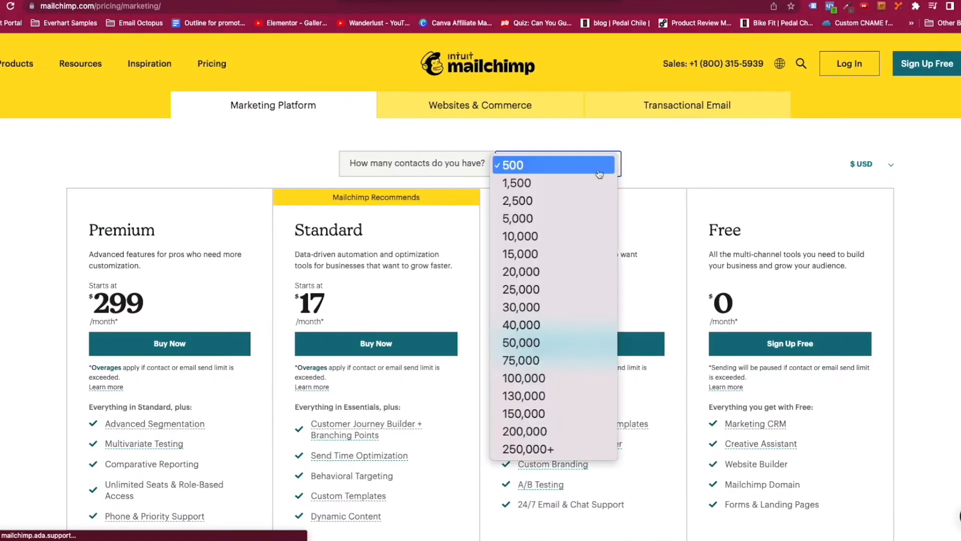
pyautogui.click(533, 203)
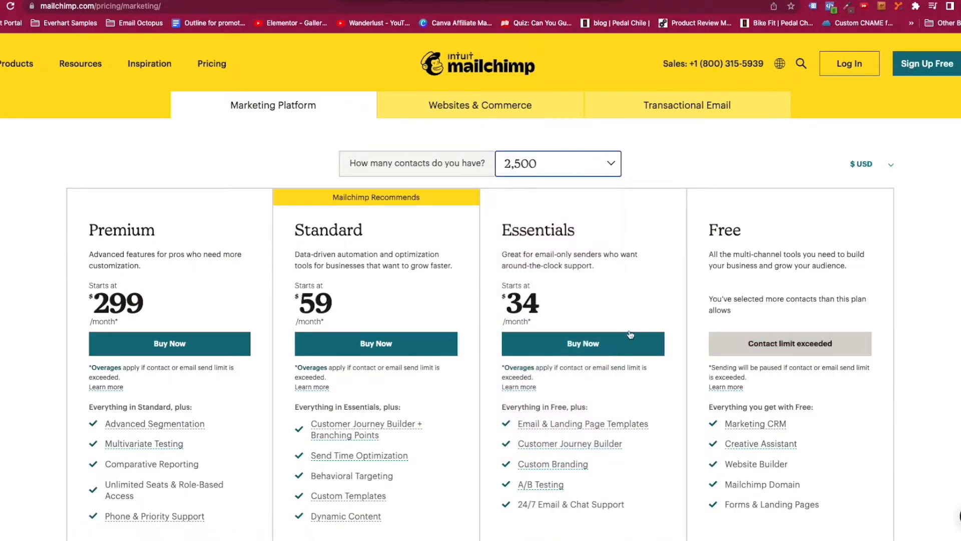
pyautogui.hotkey('ctrl', 'Left')
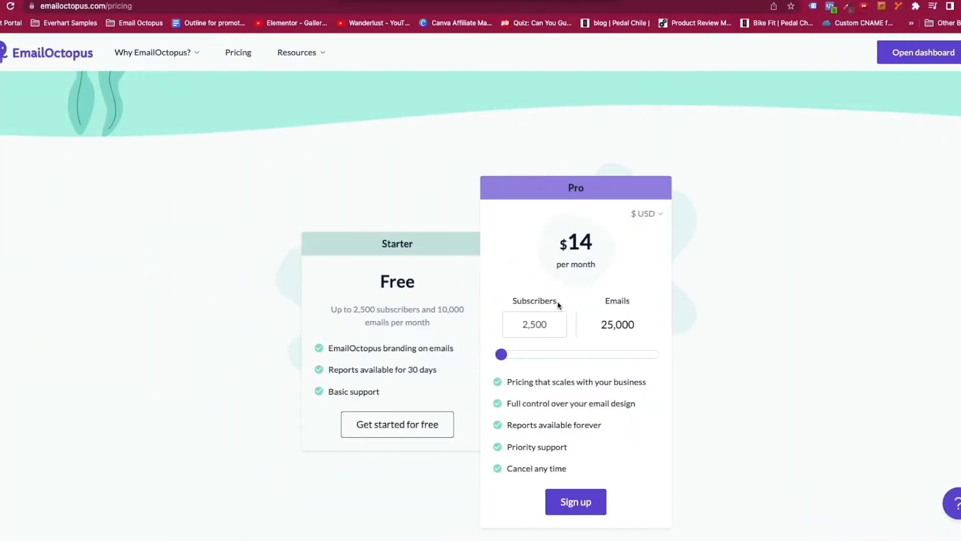
# Compare EmailOctopus Pro at 10,000 subscribers with Mailchimp at 10,000 contacts.
pyautogui.moveTo(501, 355); pyautogui.dragTo(514, 357)
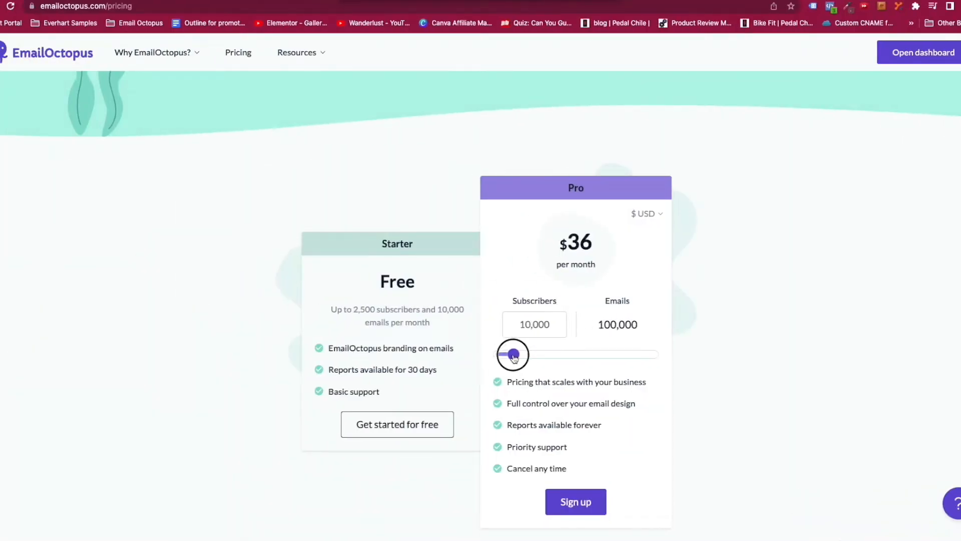
pyautogui.hotkey('ctrl', 'Right')
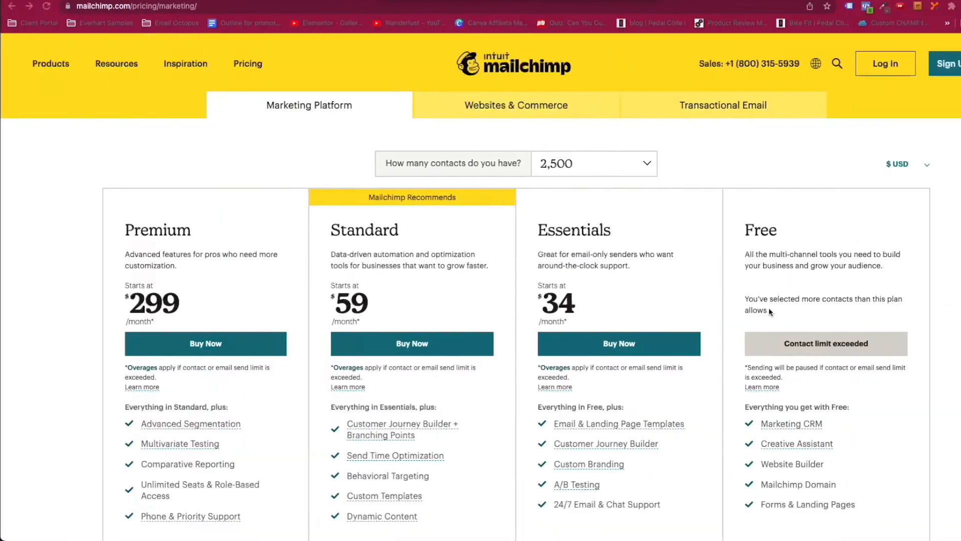
pyautogui.click(644, 166)
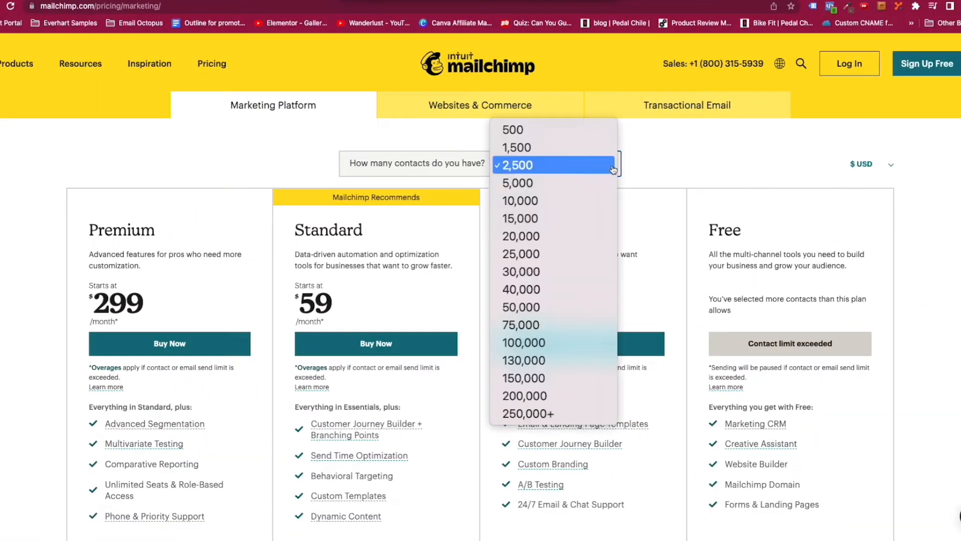
pyautogui.click(558, 201)
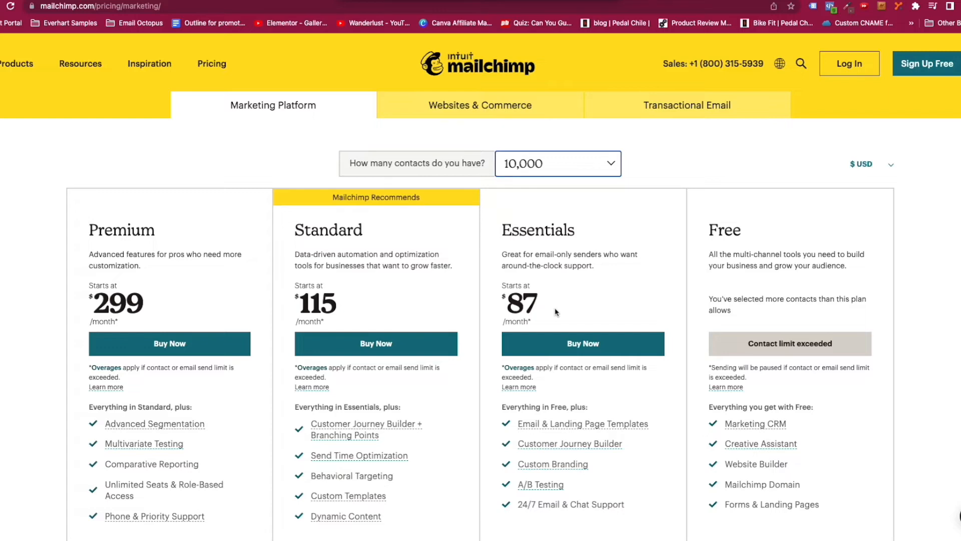
pyautogui.hotkey('ctrl', 'Left')
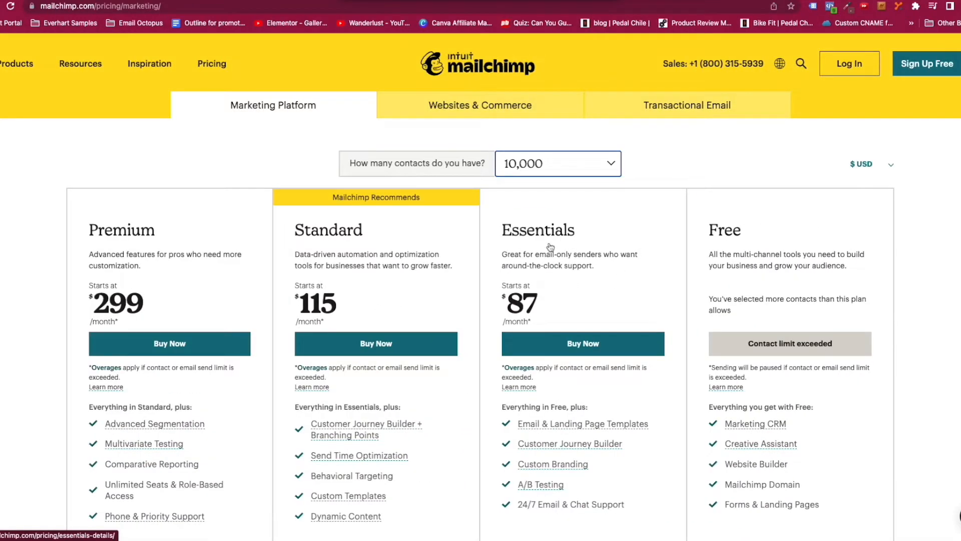
pyautogui.click(616, 169)
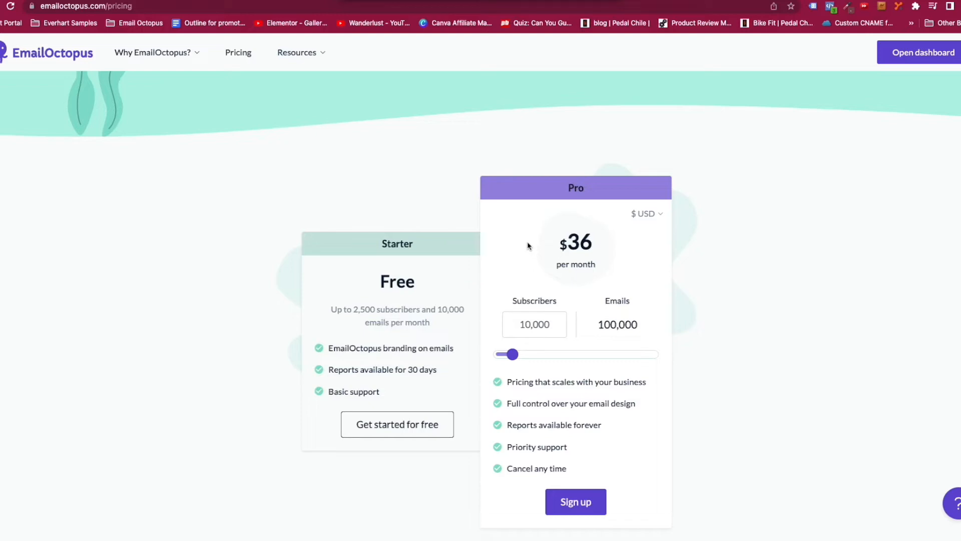
# Compare the EmailOctopus and Mailchimp pricing pages side by side.
pyautogui.hotkey('ctrl', 'Right')
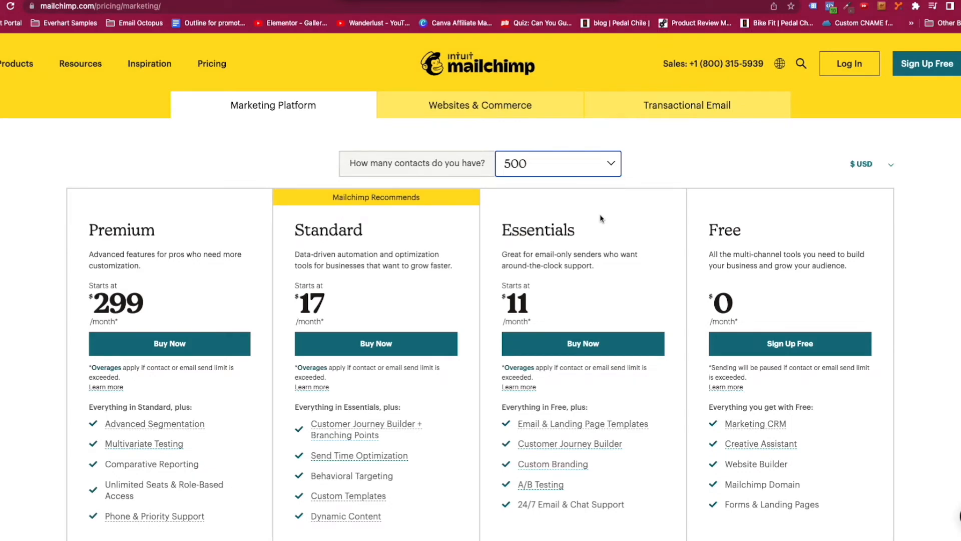
pyautogui.hotkey('ctrl', 'Left')
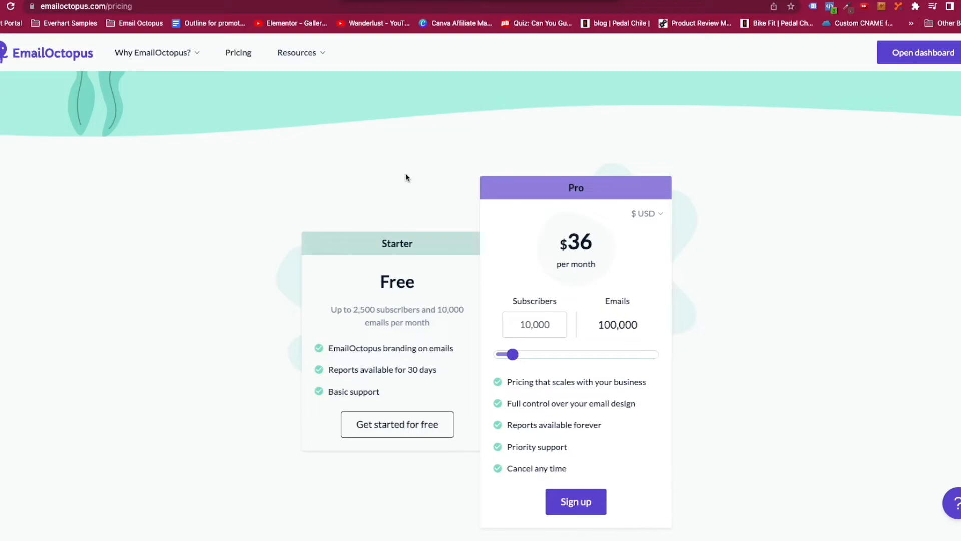
pyautogui.hotkey('ctrl', 'Right')
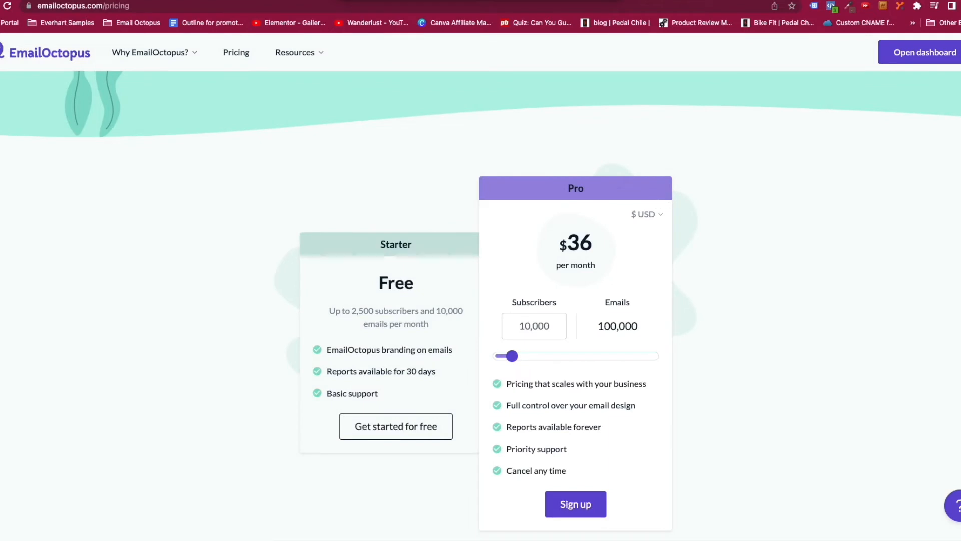
# Read the Instant Answers pricing help, then return to Mailchimp's 500-contact pricing.
pyautogui.click(956, 505)
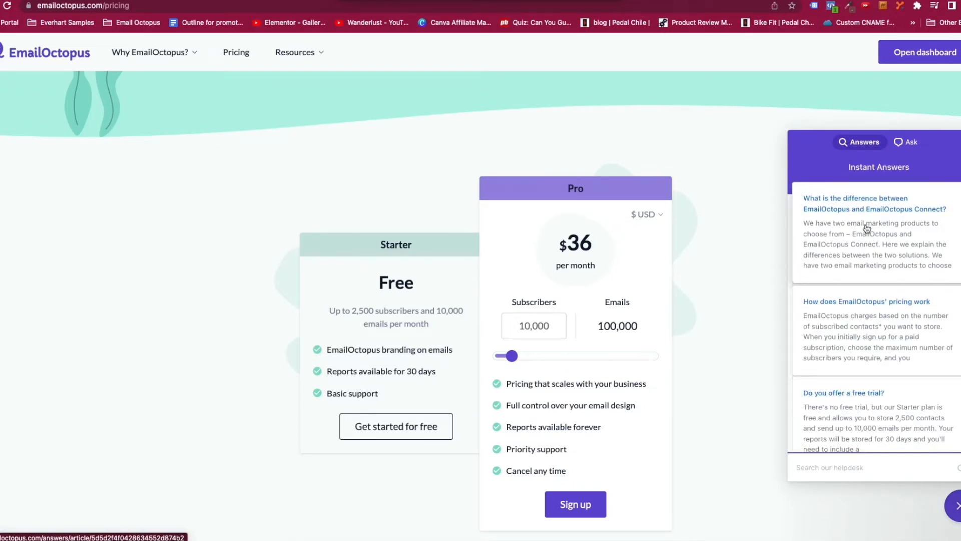
pyautogui.scroll(-5, 877, 373)
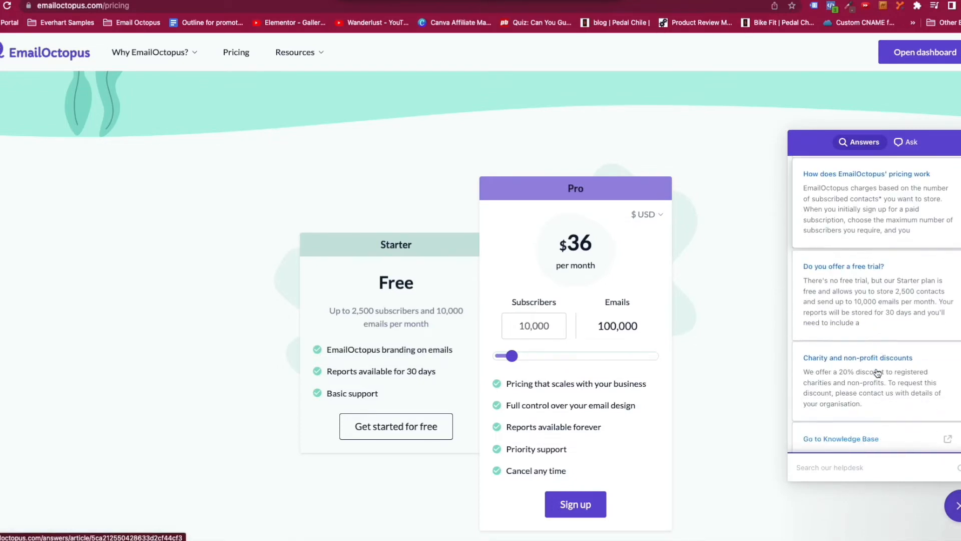
pyautogui.scroll(6, 878, 372)
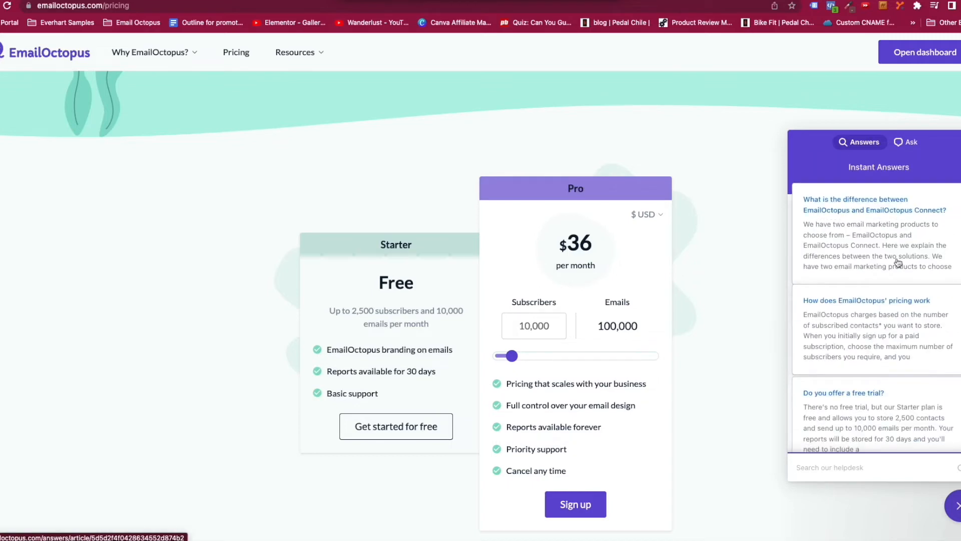
pyautogui.click(956, 506)
pyautogui.hotkey('ctrl', 'Right')
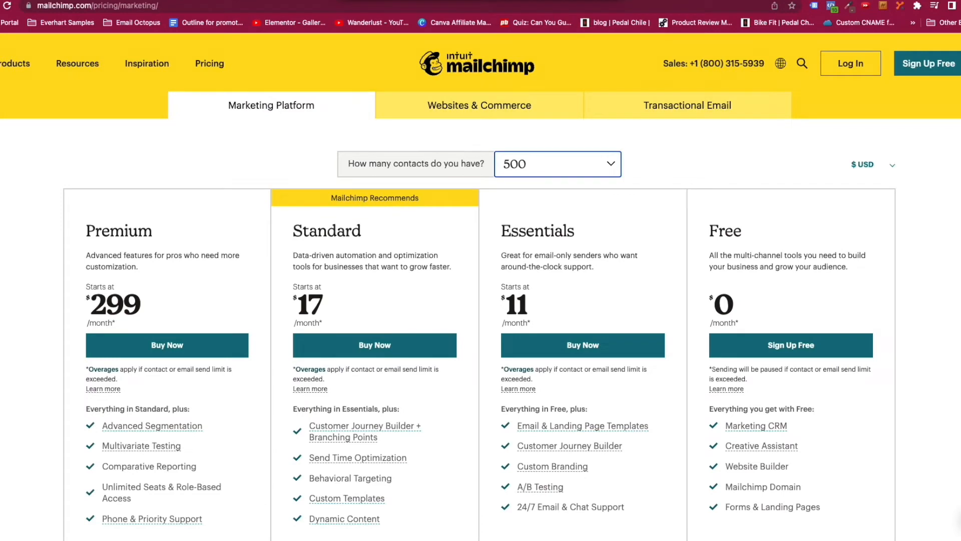
# Open Mailchimp's support assistant chat and close it again.
pyautogui.click(958, 520)
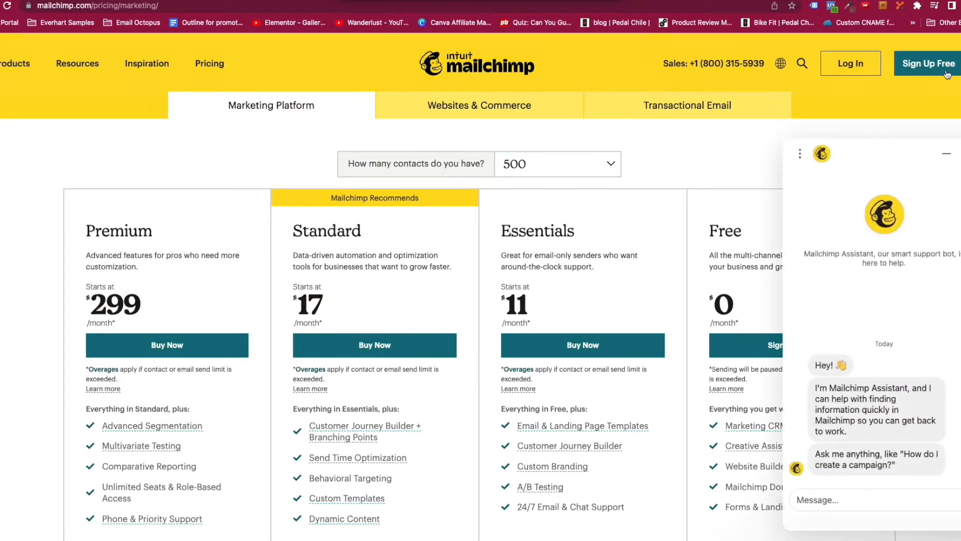
pyautogui.click(946, 153)
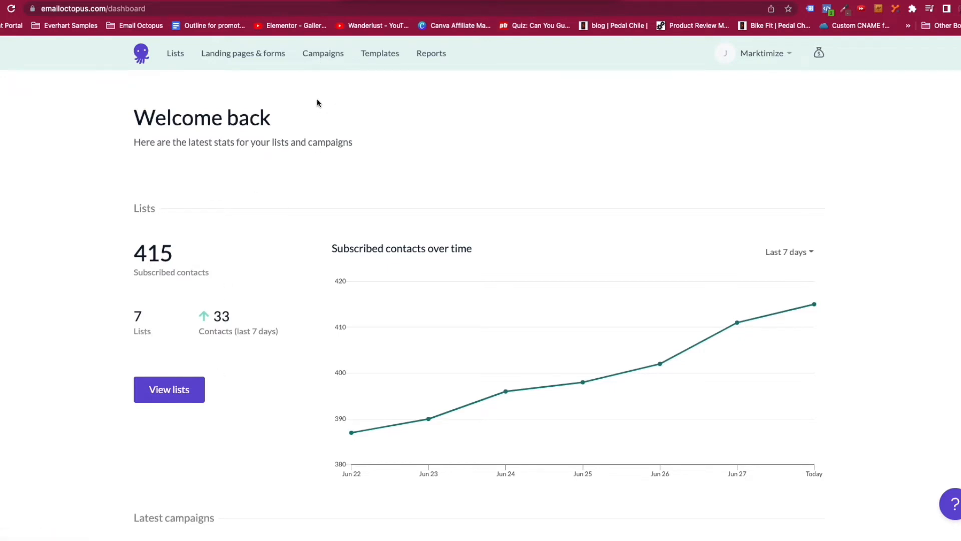
# Create a new automated campaign from the Campaigns page.
pyautogui.click(324, 55)
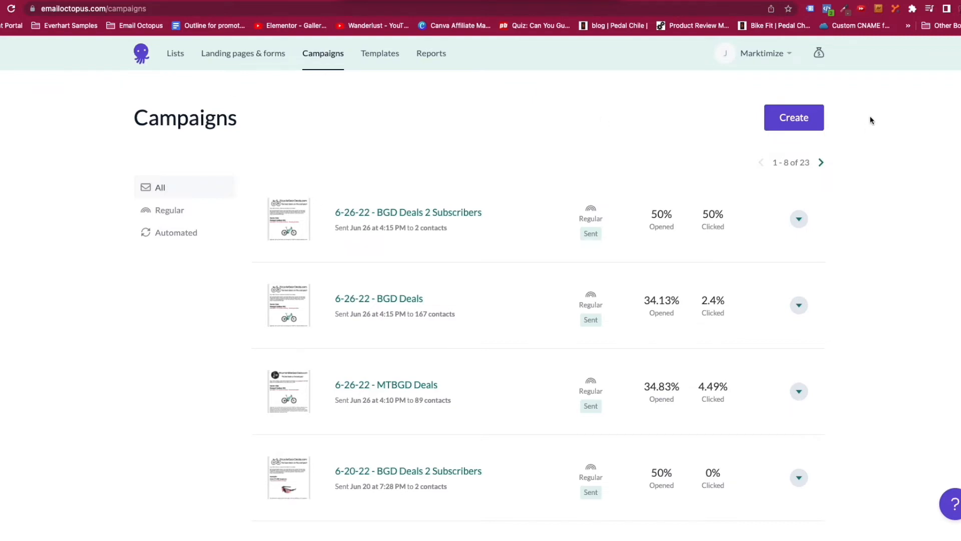
pyautogui.click(797, 126)
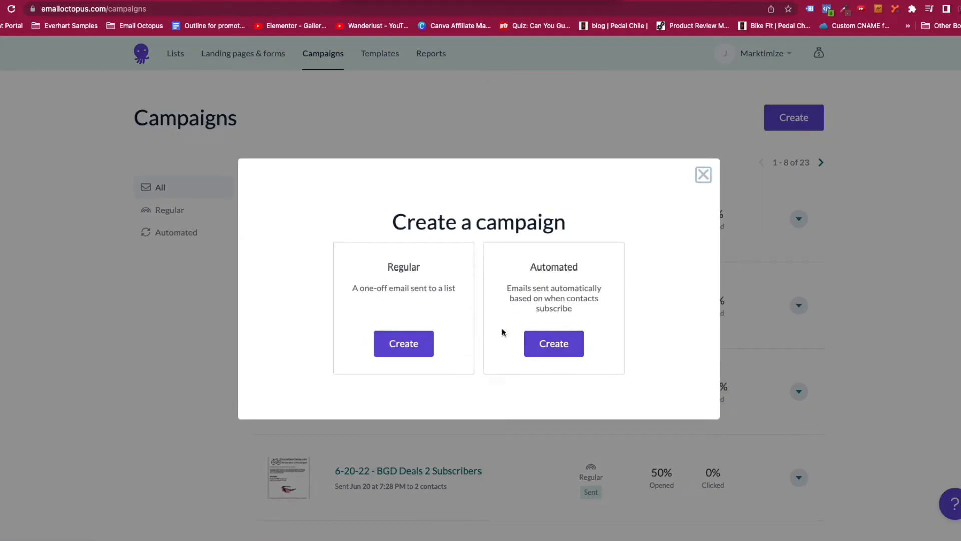
pyautogui.click(555, 346)
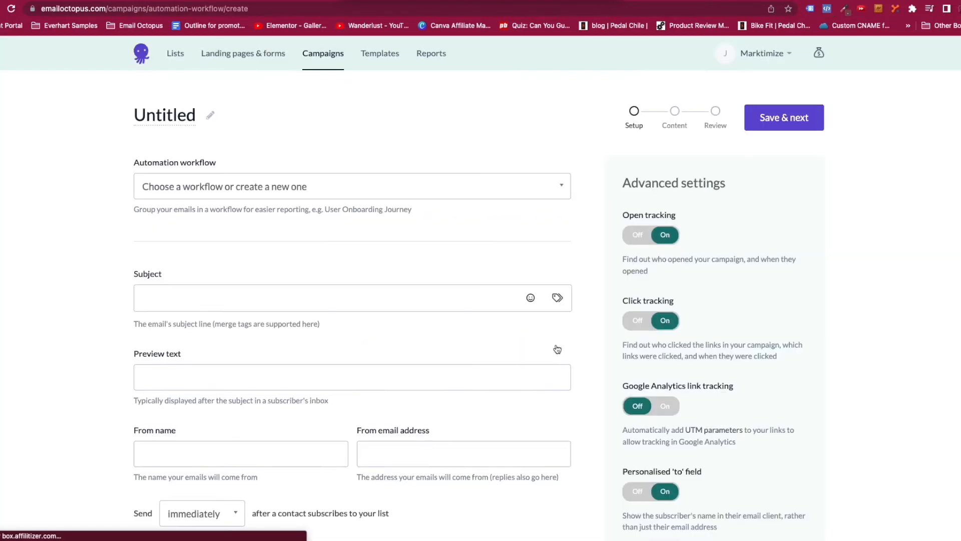
# Title the campaign 'Example Workflow' and choose 'Create a new workflow'.
pyautogui.click(561, 187)
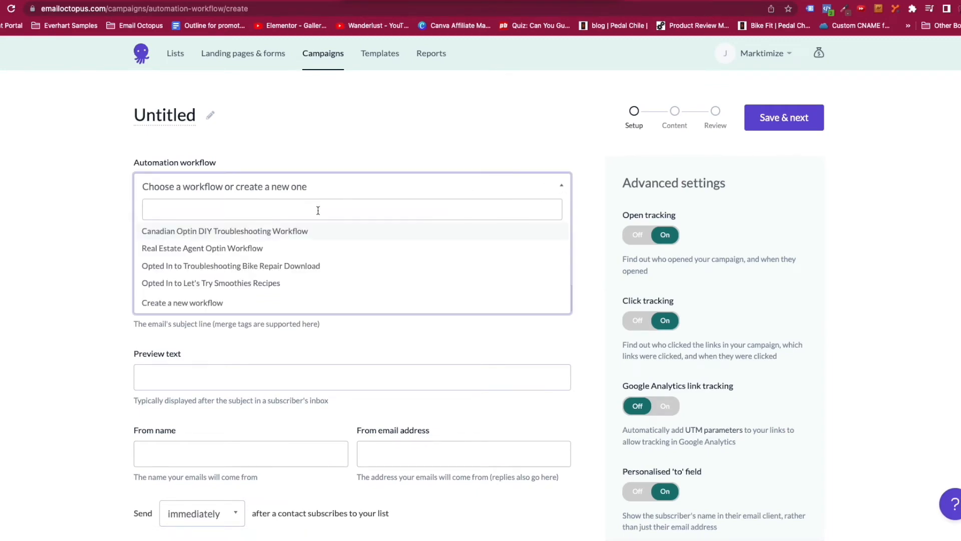
pyautogui.click(381, 142)
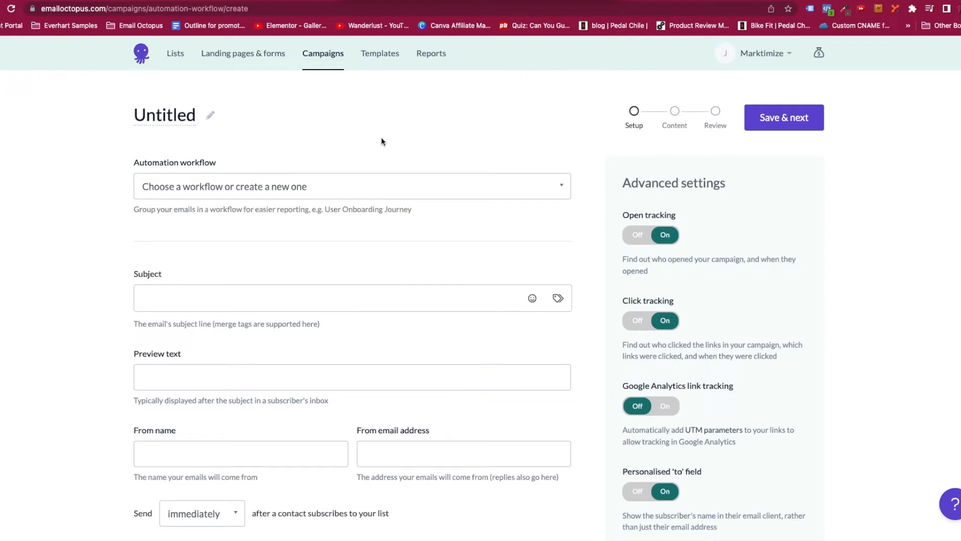
pyautogui.click(210, 116)
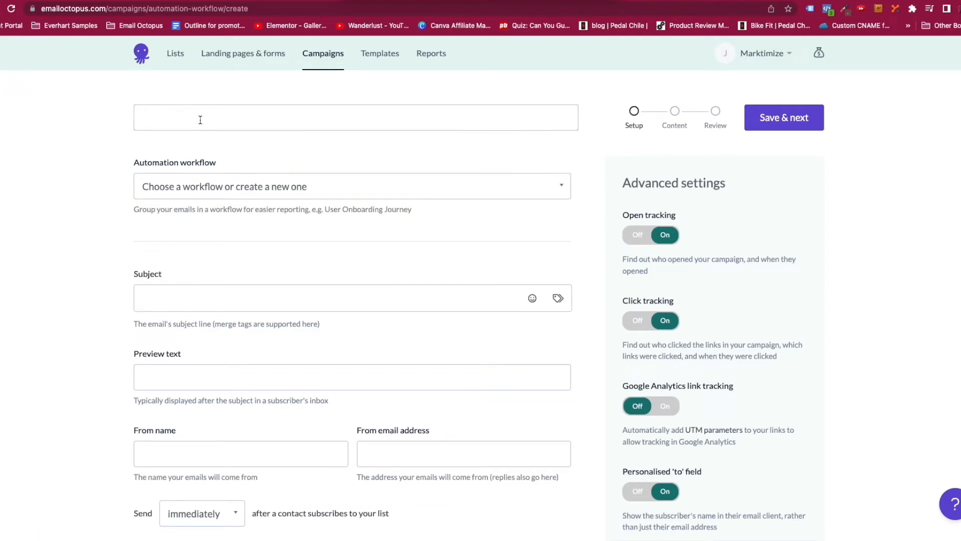
pyautogui.write('Example Workflow')
pyautogui.click(211, 297)
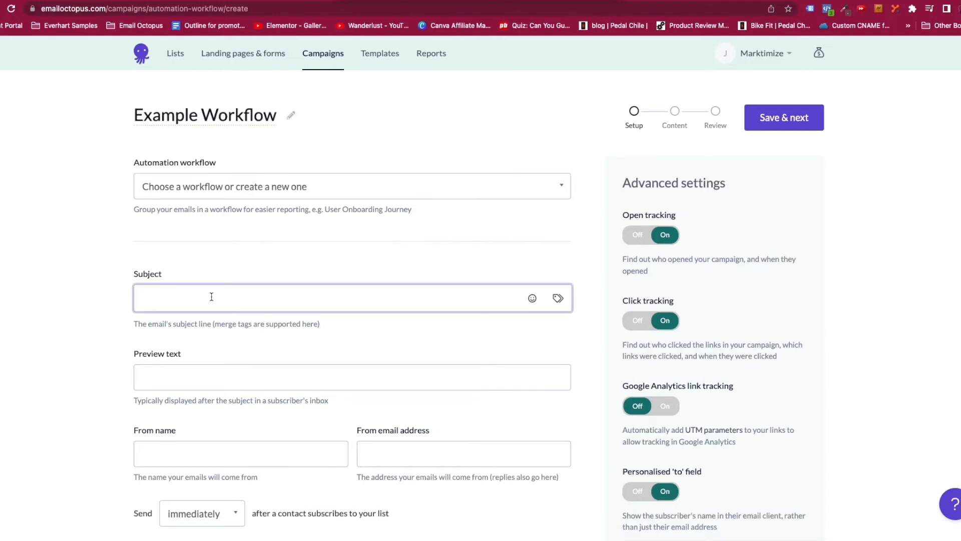
pyautogui.click(326, 186)
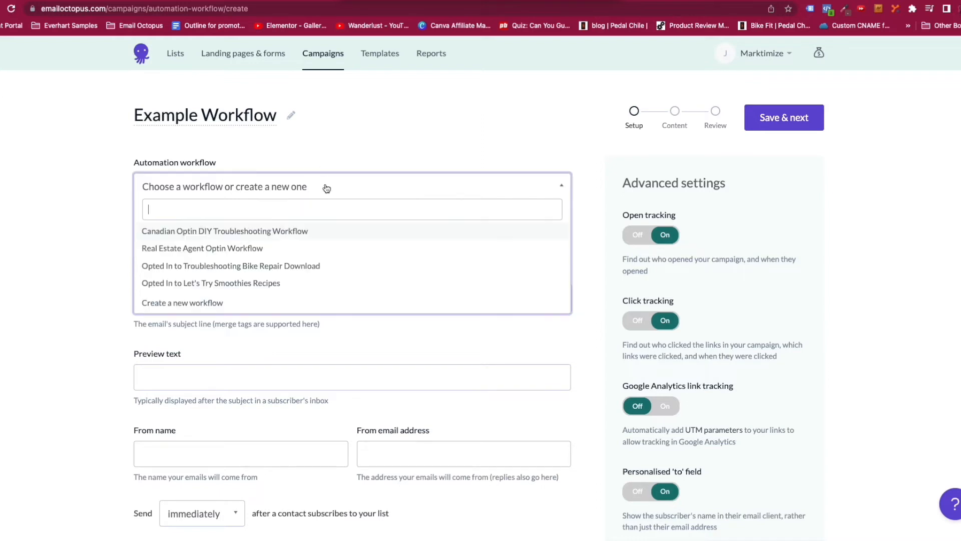
pyautogui.click(257, 302)
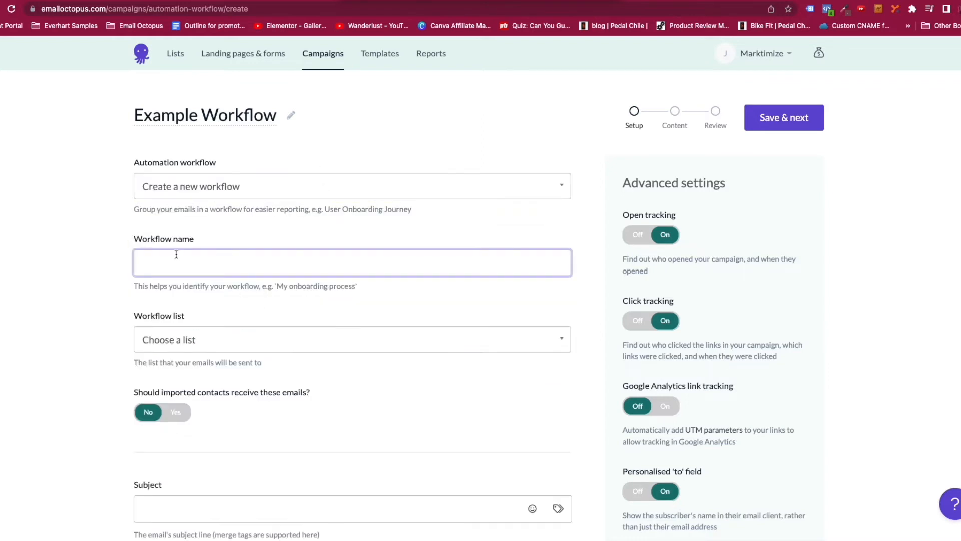
# Name the workflow 'Example Workflow' and target the Canada - DIY Trouble Shooting Optin list.
pyautogui.write('Example Workflow')
pyautogui.click(562, 343)
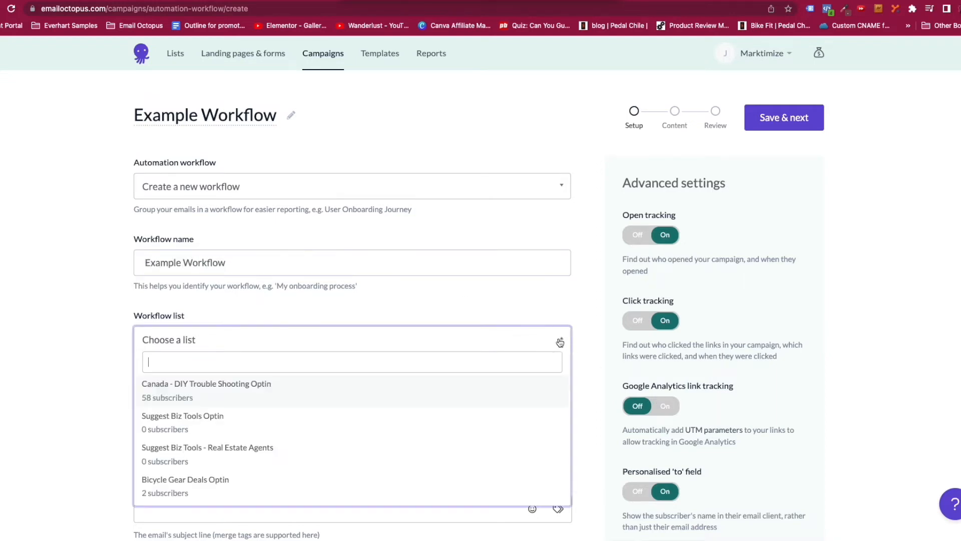
pyautogui.scroll(-2, 479, 391)
pyautogui.scroll(1, 480, 391)
pyautogui.click(288, 394)
pyautogui.scroll(-5, 433, 400)
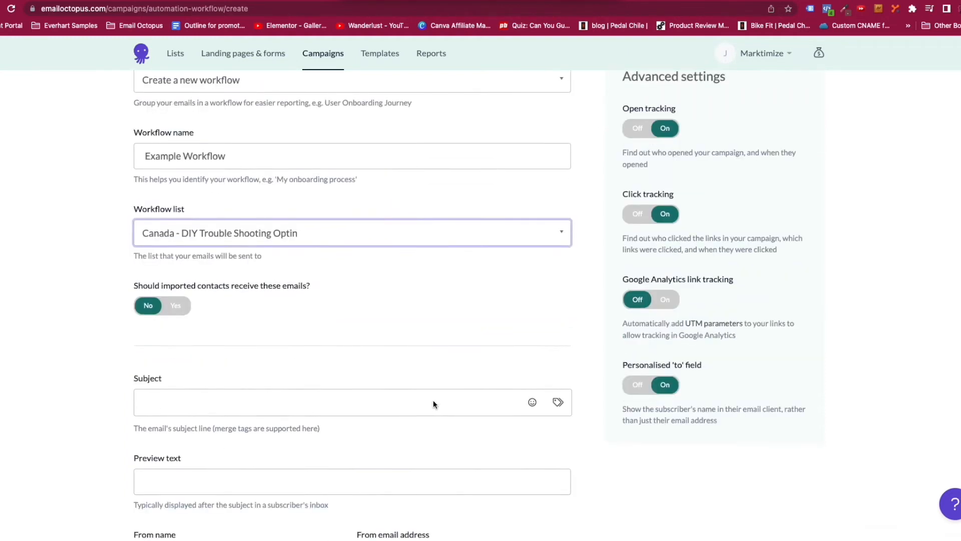
# Set subject '[FirstName], have you seen this before' and preview text 'Are you looking for something'.
pyautogui.click(182, 253)
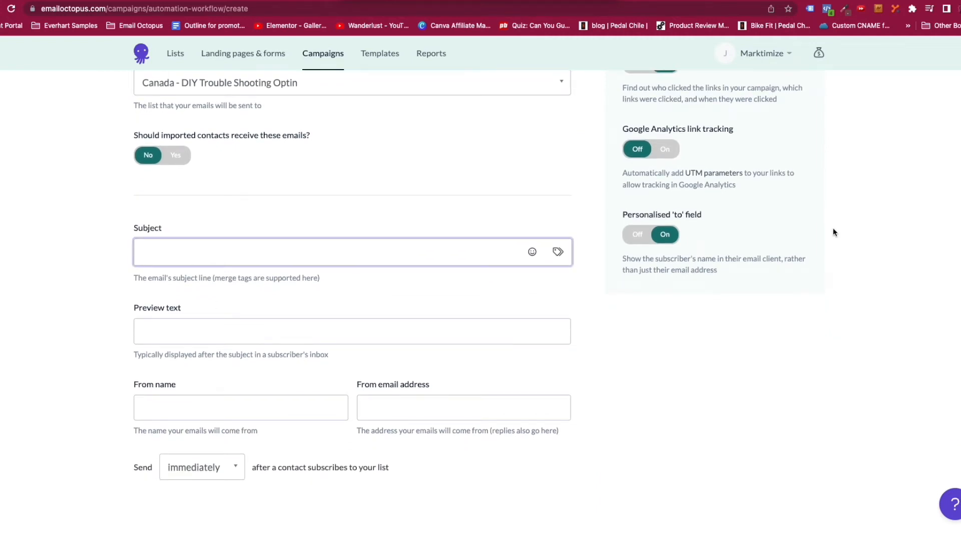
pyautogui.click(560, 253)
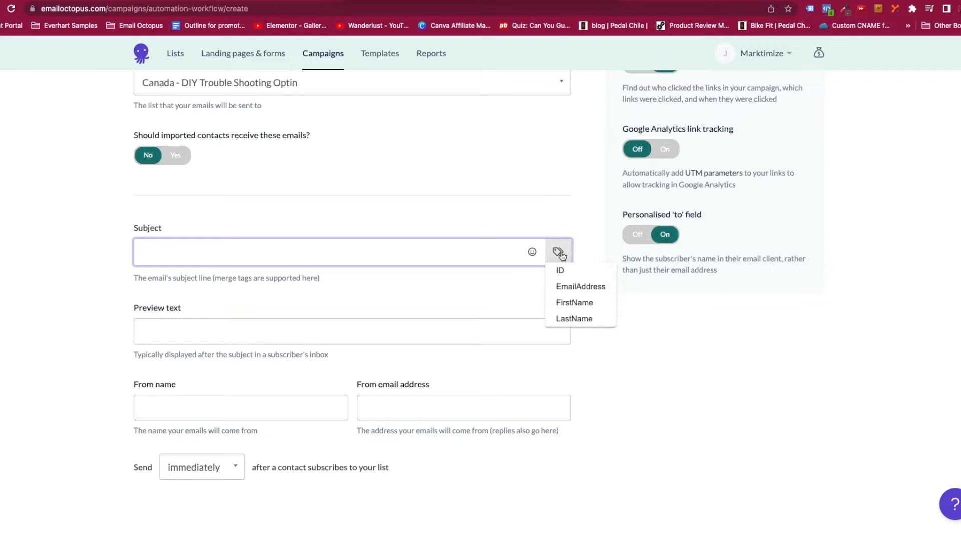
pyautogui.click(575, 302)
pyautogui.write(', ')
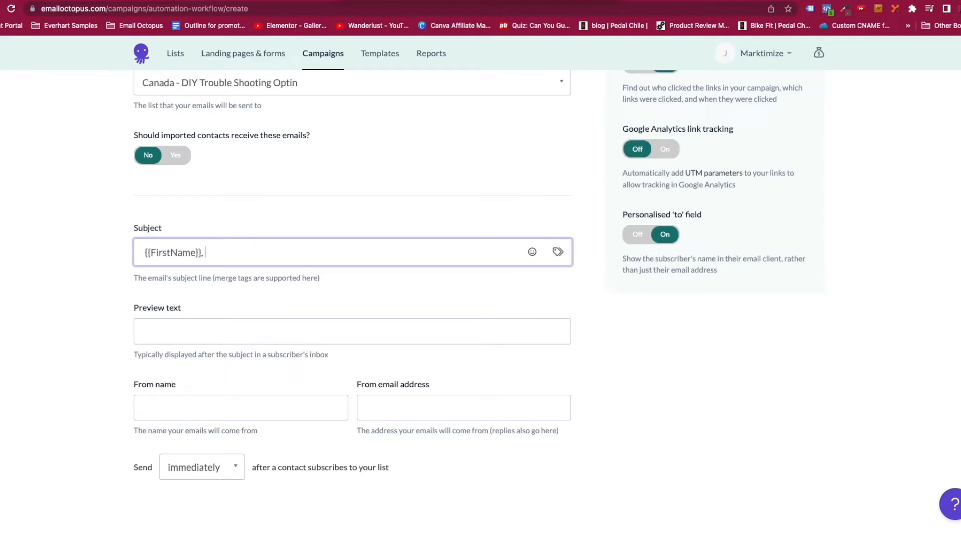
pyautogui.write('have you seen this before?')
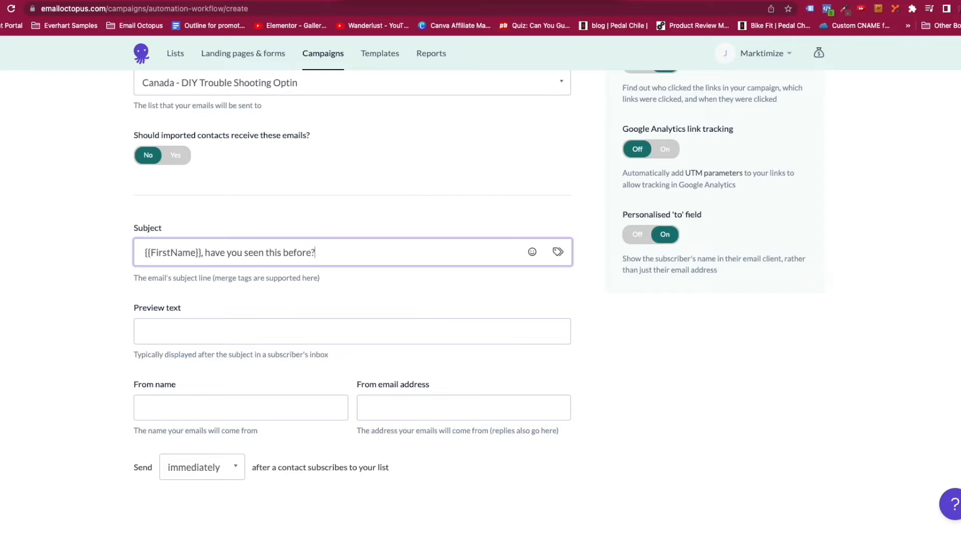
pyautogui.click(182, 326)
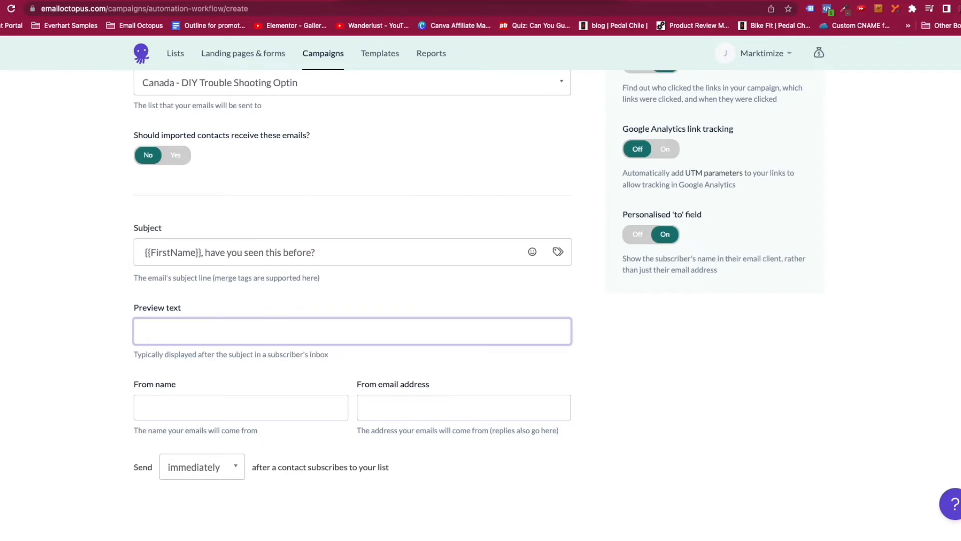
pyautogui.write('Are you looking for something')
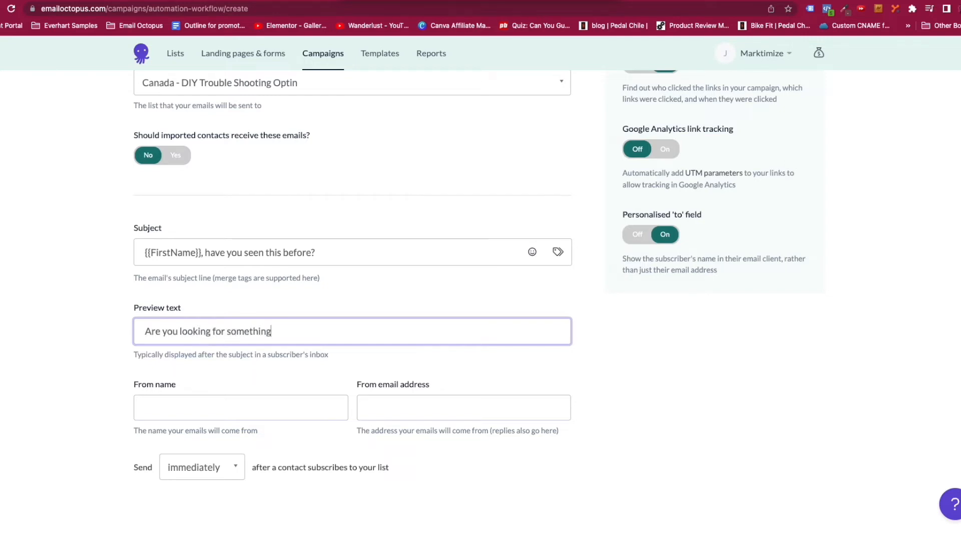
# Set the sender name to 'Bicycle Gear Deals' and fill in the sender e-mail address.
pyautogui.press('Tab')
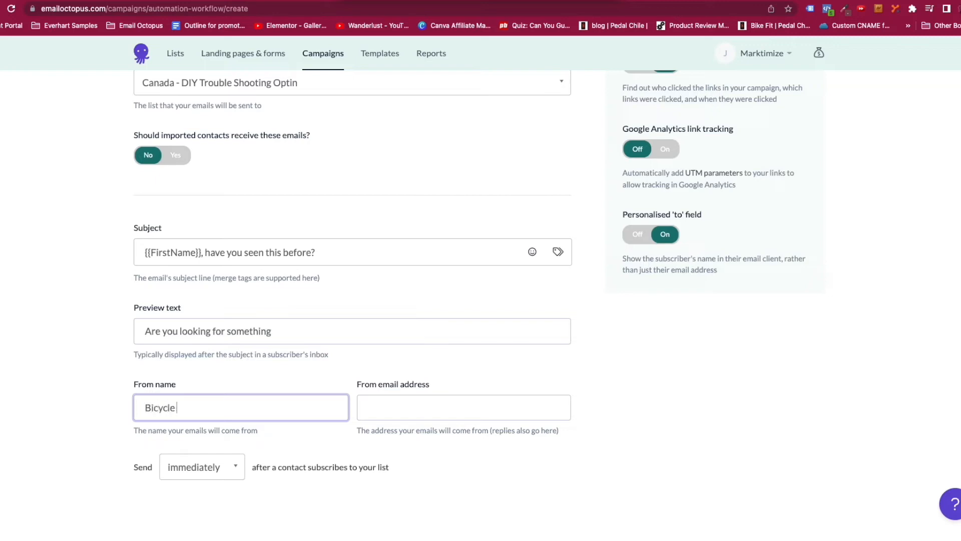
pyautogui.write('Bicycle Gear Deals')
pyautogui.press('Tab')
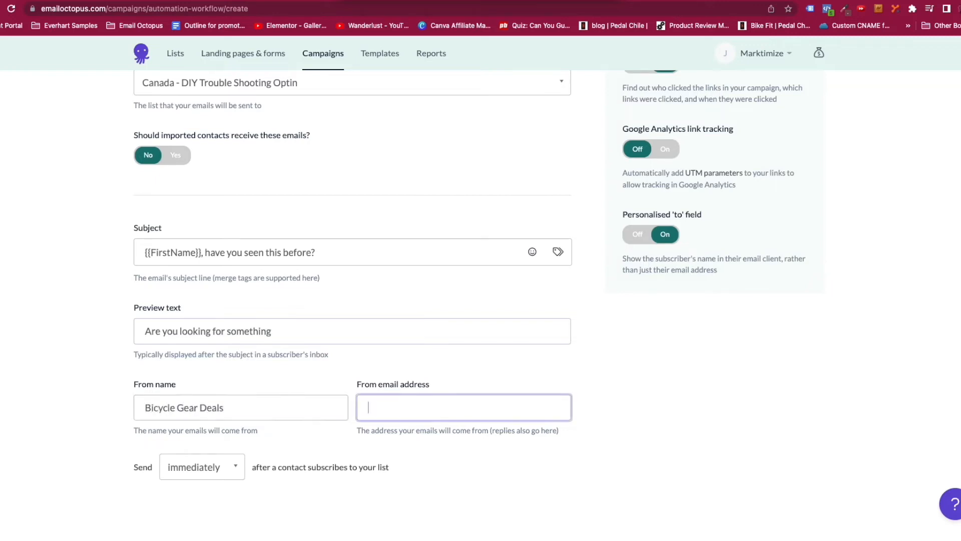
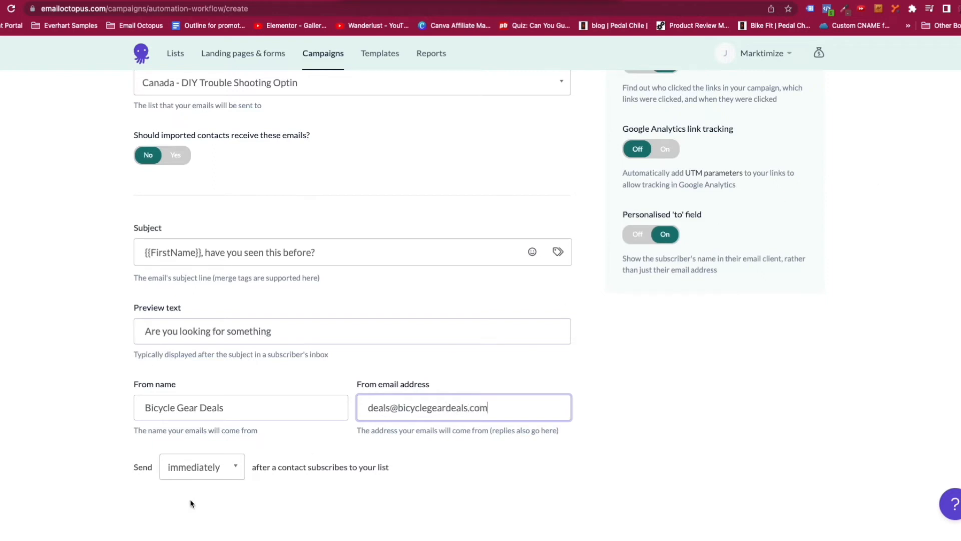
pyautogui.scroll(-2, 246, 467)
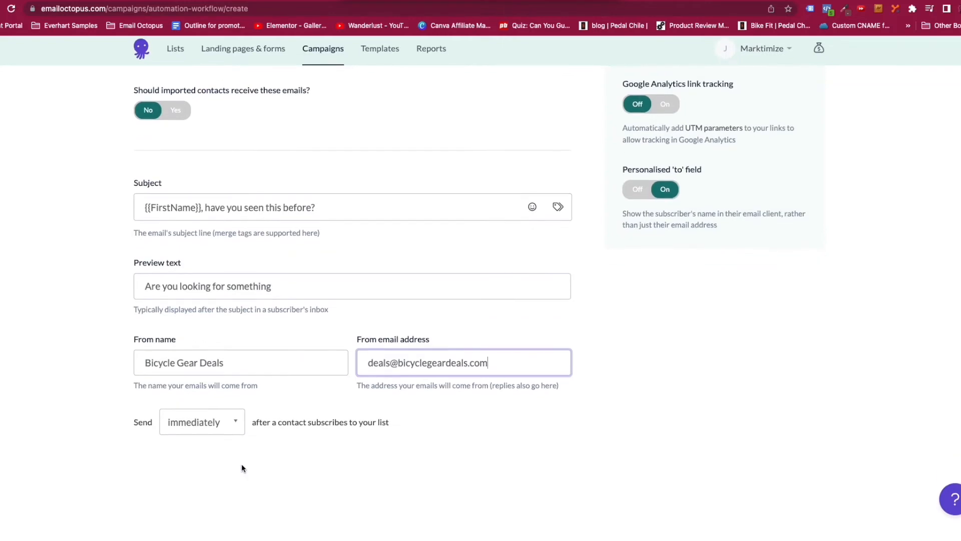
pyautogui.scroll(6, 551, 429)
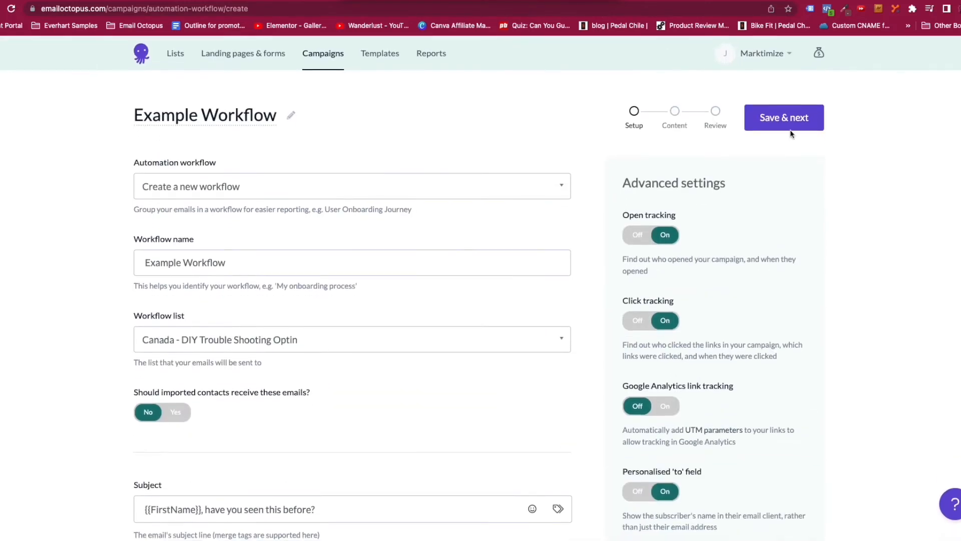
# Save the setup, preview the saved Bike Repair Tools email, then return to stock templates.
pyautogui.click(788, 114)
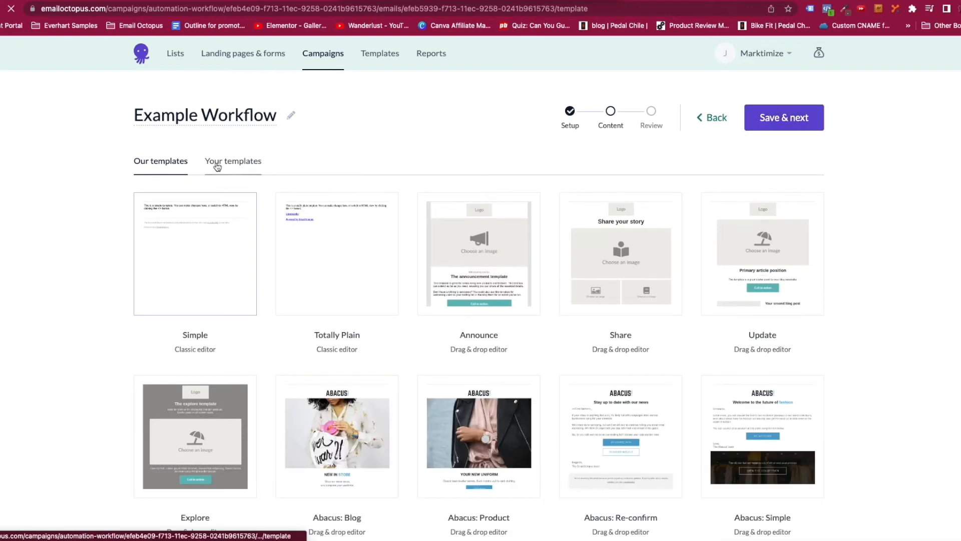
pyautogui.click(217, 166)
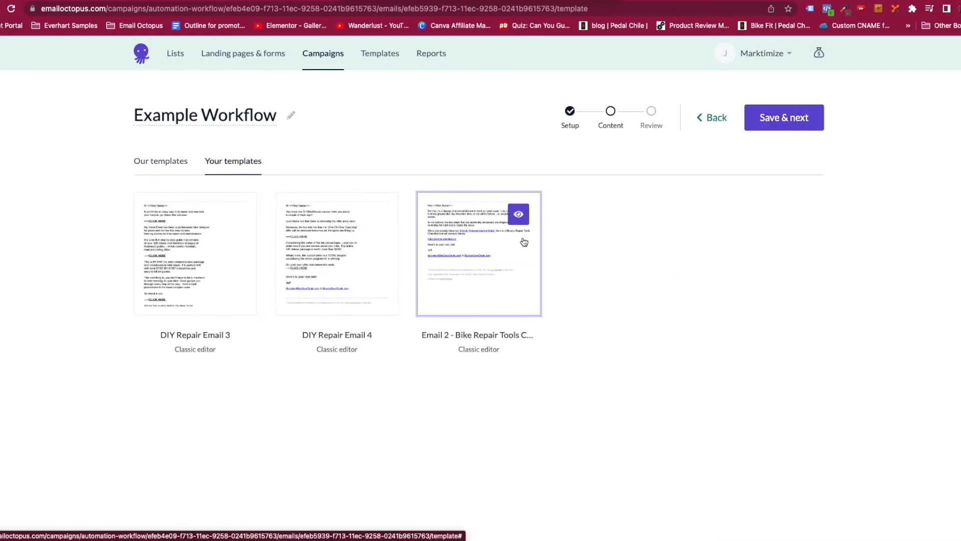
pyautogui.click(516, 246)
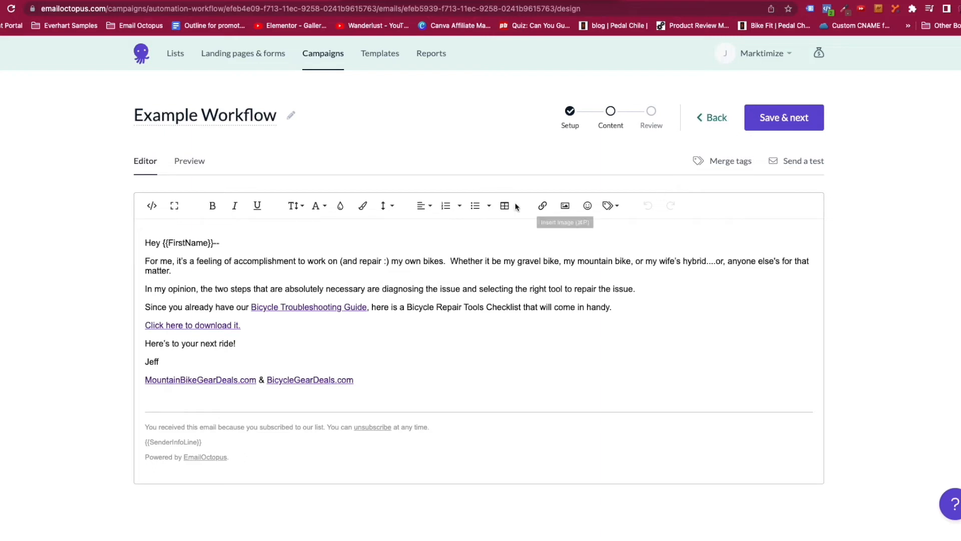
pyautogui.click(715, 122)
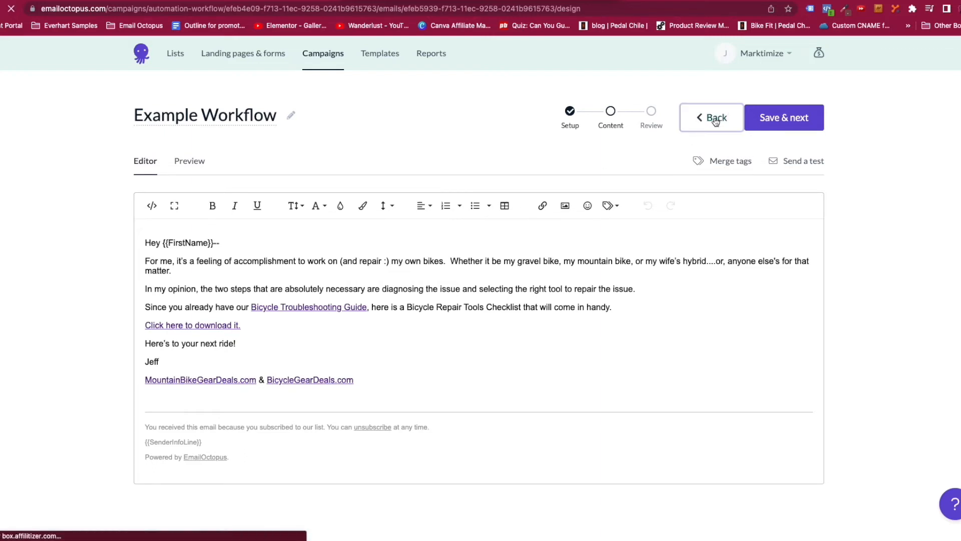
pyautogui.click(157, 163)
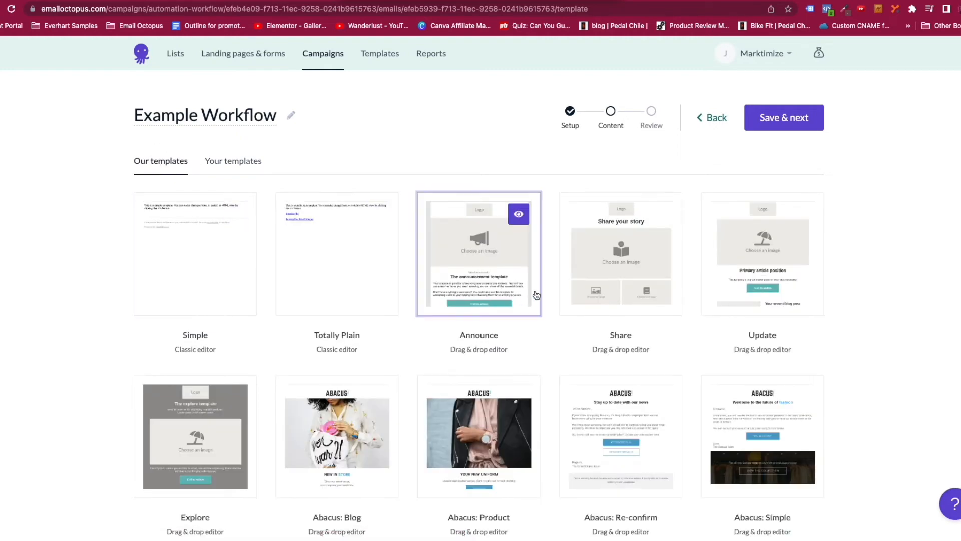
# Start from the Announce template and add a text block, social follow icons and a divider.
pyautogui.click(494, 266)
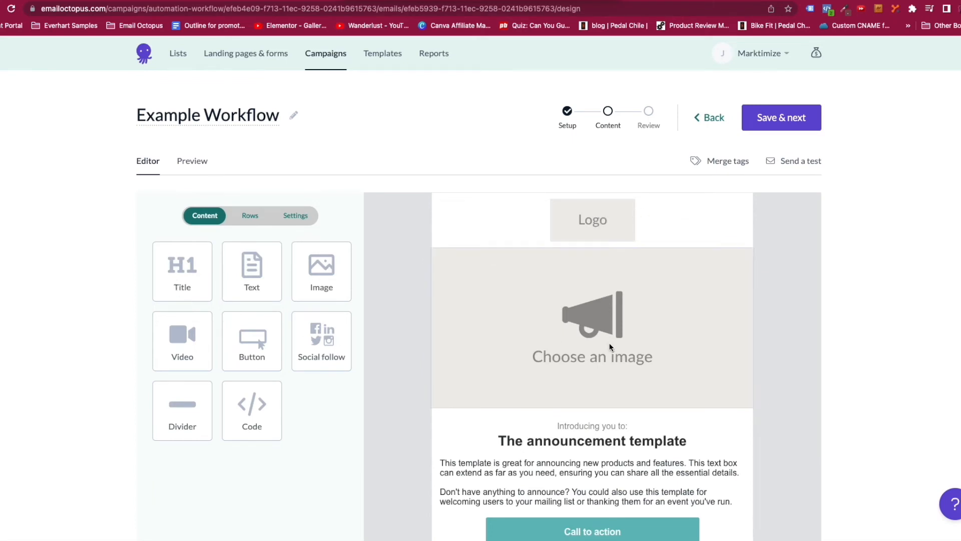
pyautogui.moveTo(252, 283); pyautogui.dragTo(604, 276)
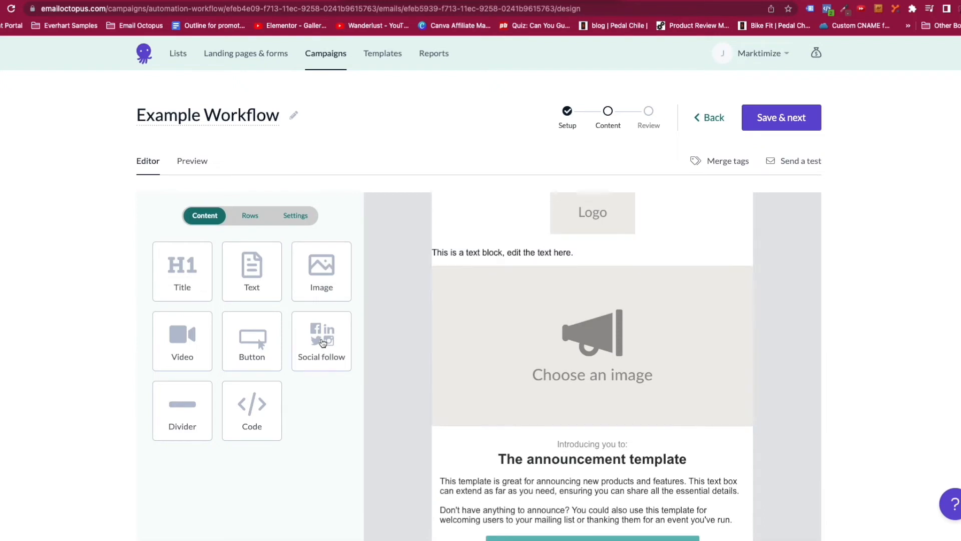
pyautogui.moveTo(323, 342); pyautogui.dragTo(623, 422)
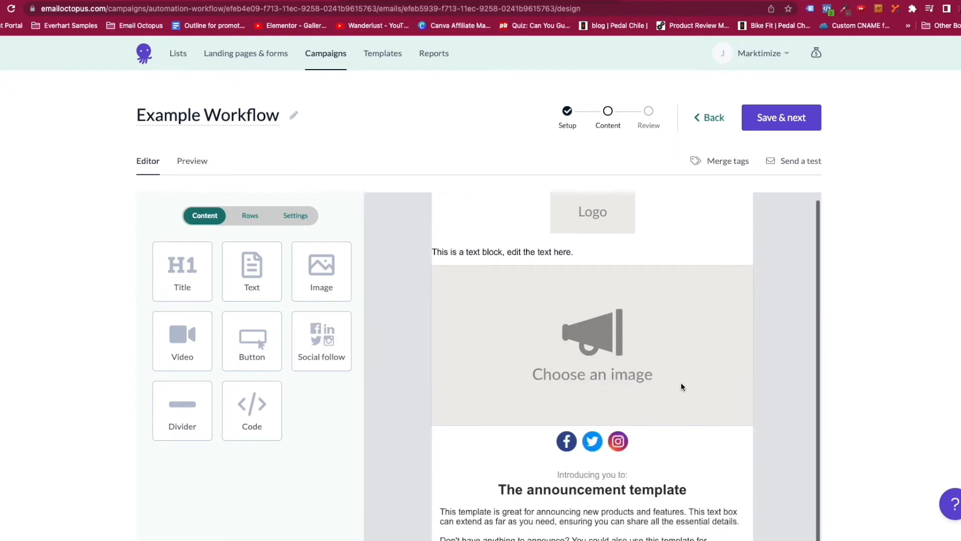
pyautogui.scroll(-2, 681, 386)
pyautogui.scroll(3, 680, 387)
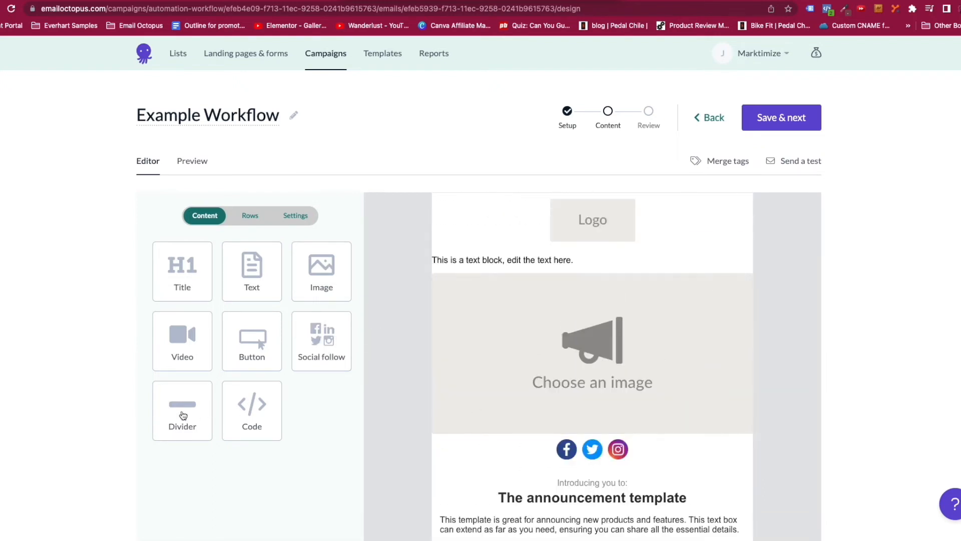
pyautogui.moveTo(183, 415); pyautogui.dragTo(595, 280)
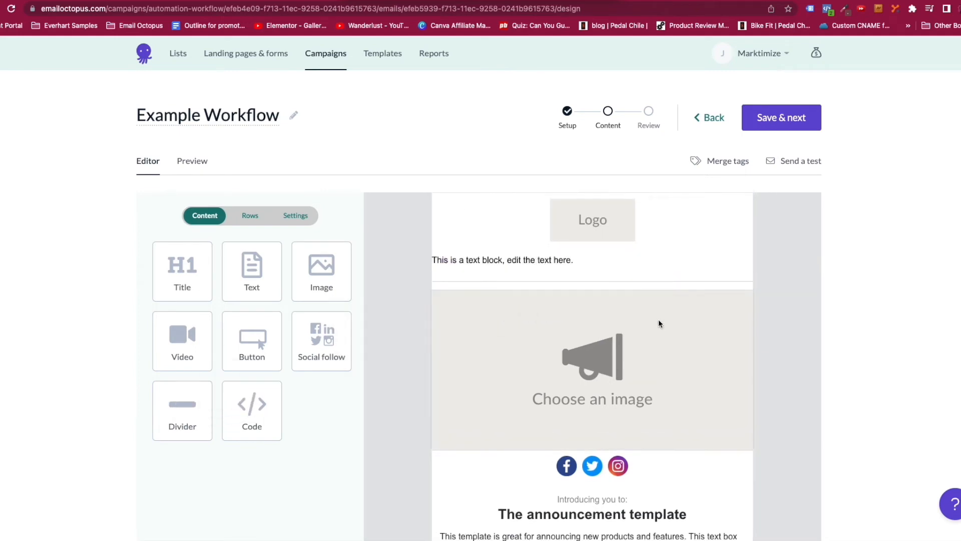
pyautogui.scroll(-2, 602, 399)
# Replace the end of the description's first sentence with the text 'starj tytp'.
pyautogui.click(585, 465)
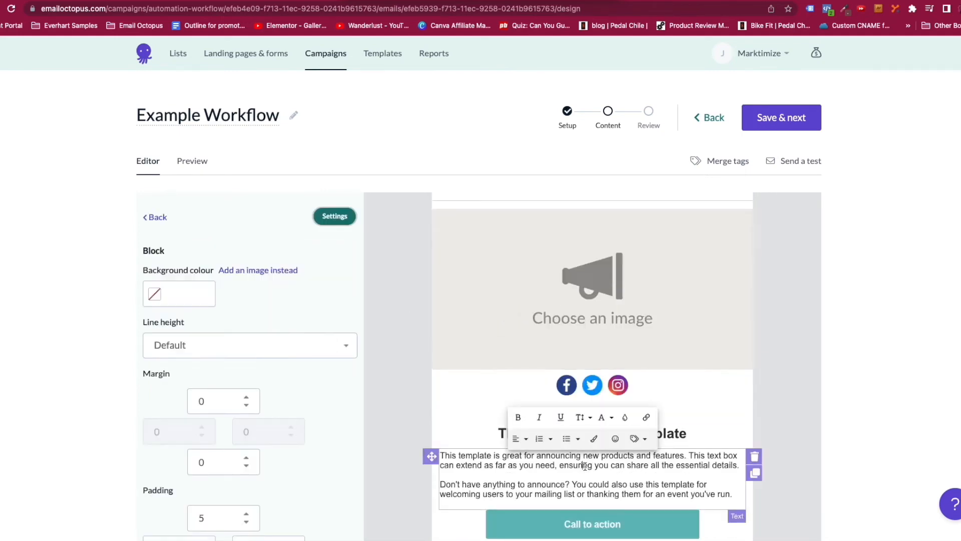
pyautogui.moveTo(503, 465); pyautogui.dragTo(635, 478)
pyautogui.write('star')
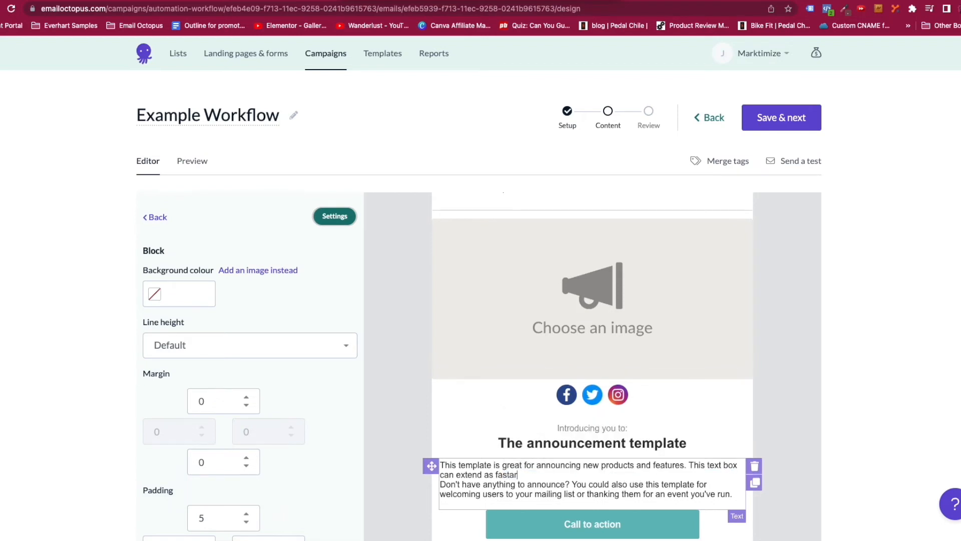
pyautogui.write('j tytpeing')
pyautogui.scroll(-3, 281, 388)
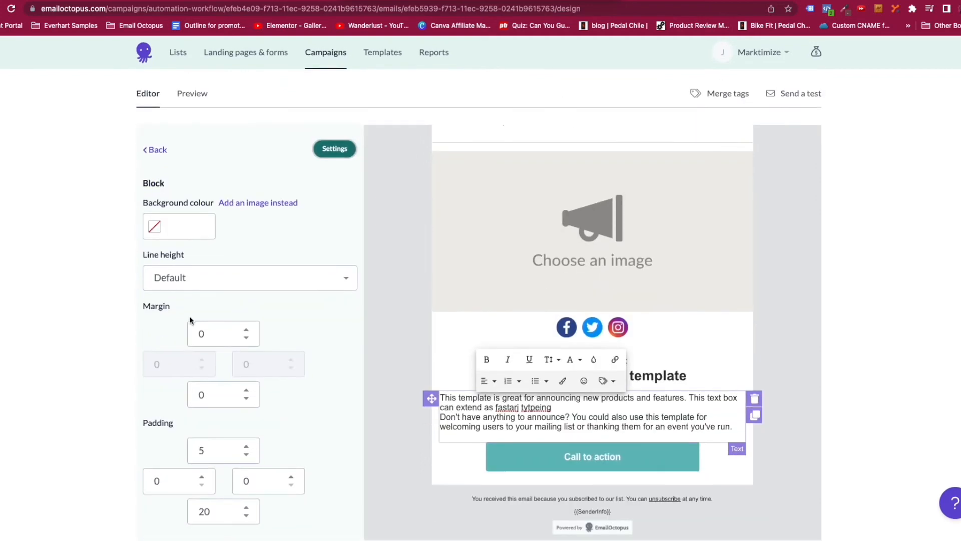
# Raise the text block's top margin and top padding to 13.
pyautogui.click(246, 334)
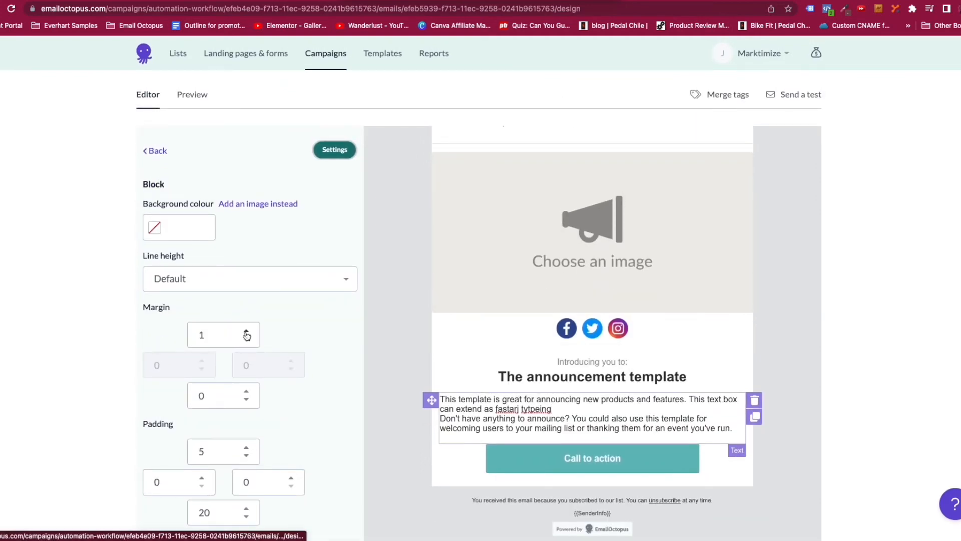
pyautogui.click(246, 334)
pyautogui.click(247, 334)
pyautogui.click(246, 334)
pyautogui.click(247, 334)
pyautogui.click(246, 334)
pyautogui.click(247, 334)
pyautogui.click(246, 334)
pyautogui.click(246, 334)
pyautogui.click(246, 333)
pyautogui.click(246, 333)
pyautogui.click(246, 333)
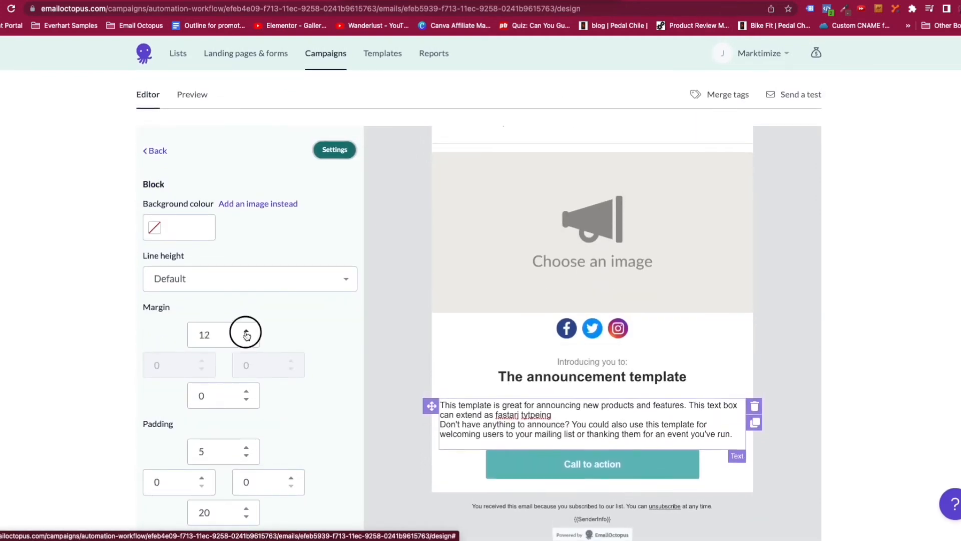
pyautogui.click(246, 333)
pyautogui.click(247, 448)
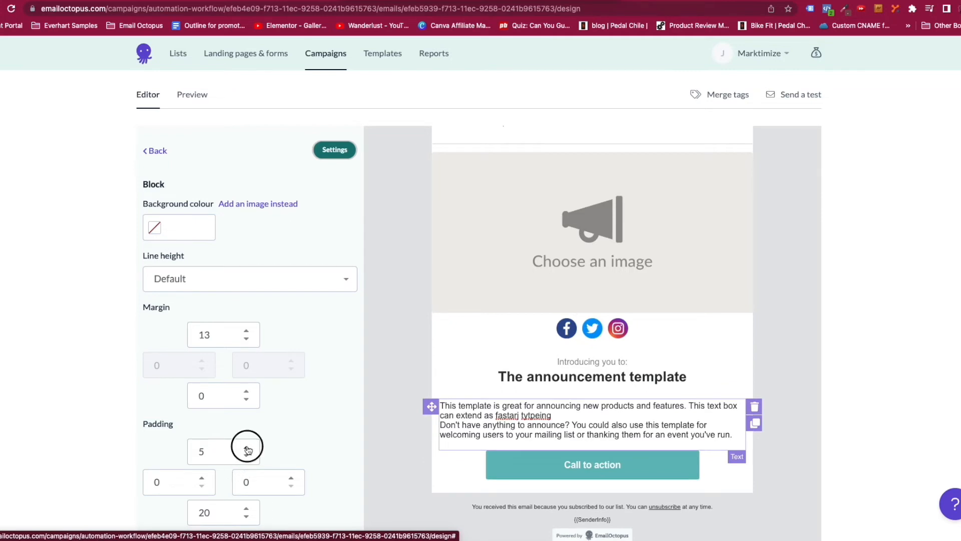
pyautogui.click(246, 447)
pyautogui.click(246, 448)
pyautogui.click(246, 447)
pyautogui.click(246, 448)
pyautogui.click(247, 447)
pyautogui.click(247, 447)
pyautogui.click(246, 448)
pyautogui.click(246, 448)
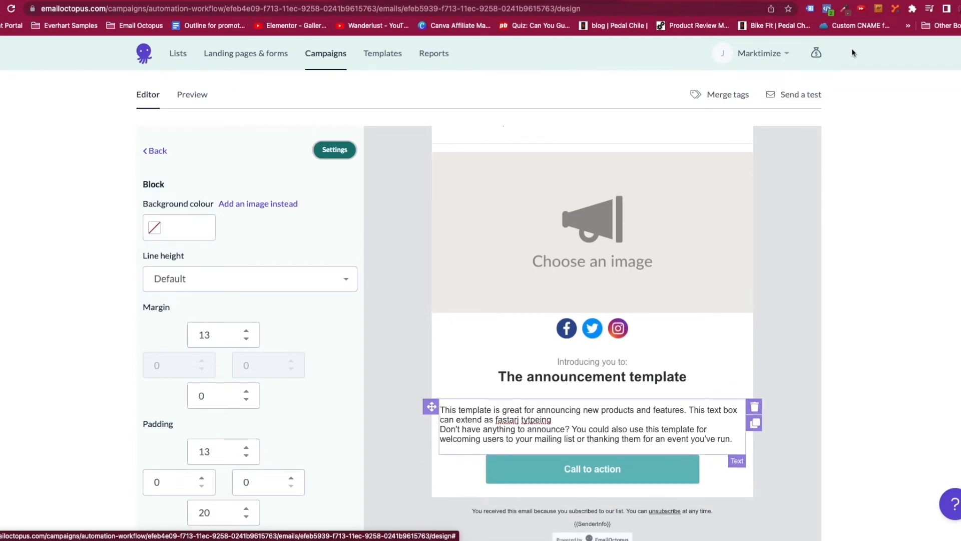
pyautogui.scroll(5, 670, 132)
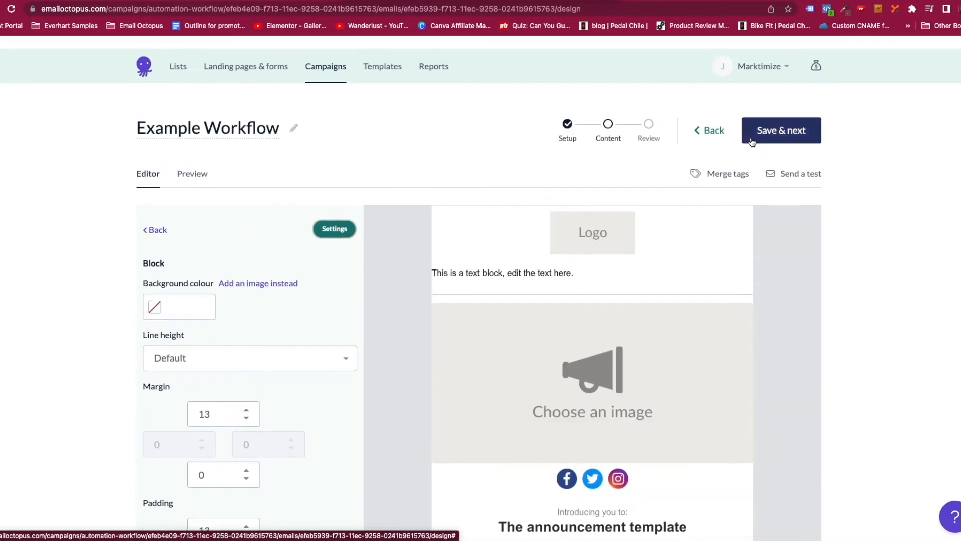
pyautogui.click(710, 121)
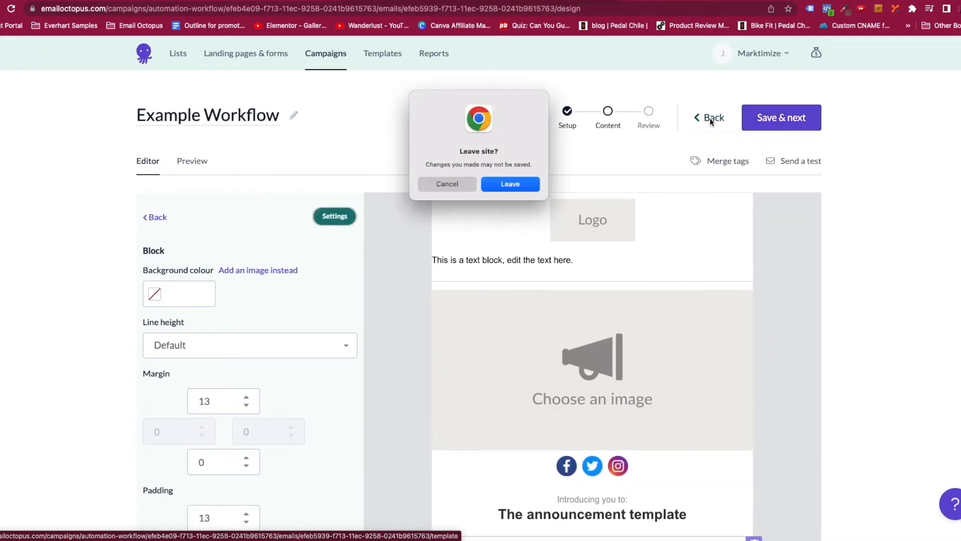
# Replace the Announce draft with the saved Email 2 Bike Repair Tools template and reach Review.
pyautogui.click(510, 184)
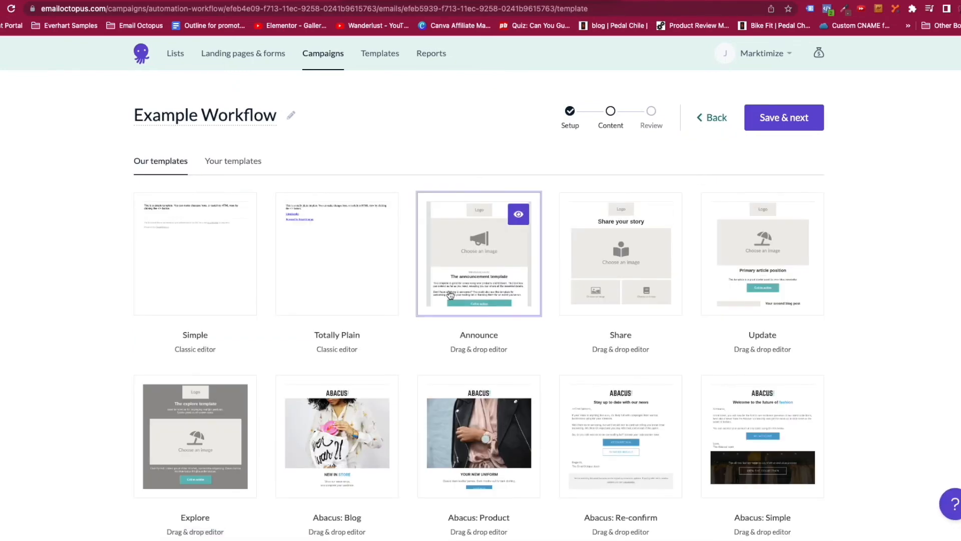
pyautogui.click(229, 160)
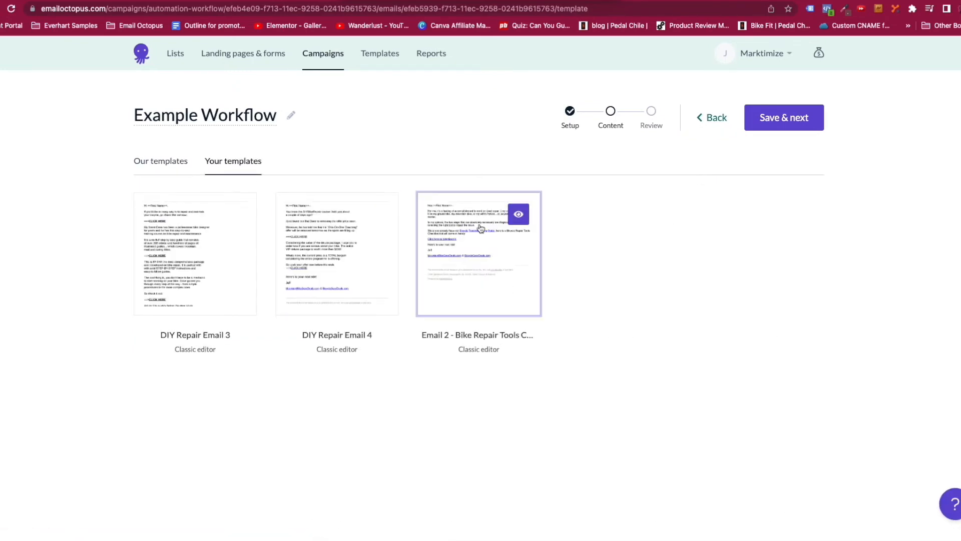
pyautogui.click(481, 227)
pyautogui.click(588, 331)
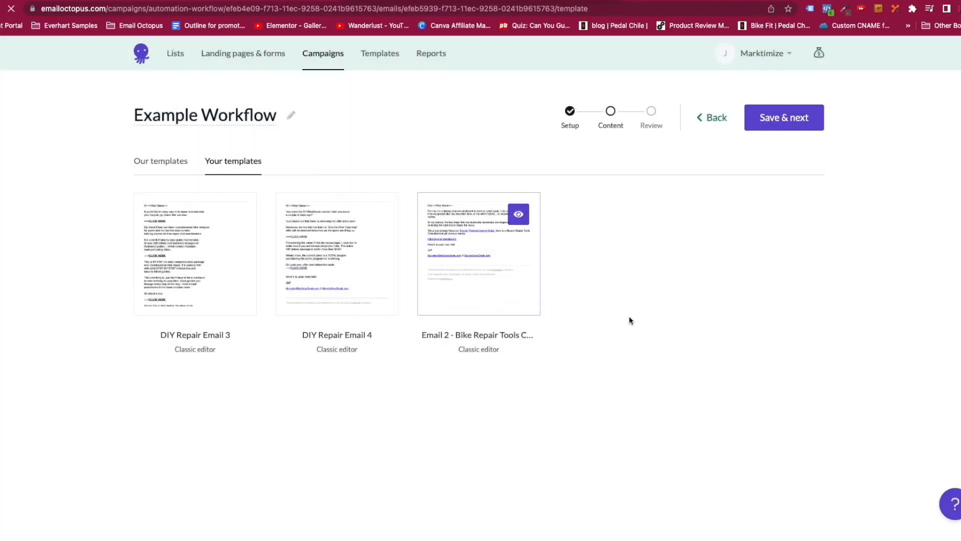
pyautogui.click(783, 118)
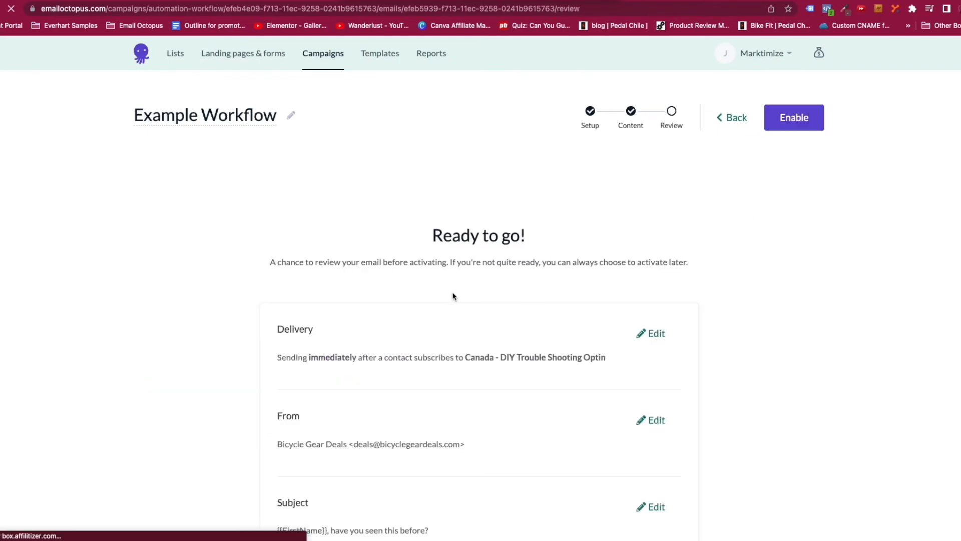
# Enable the first workflow email, sent immediately after subscribing to Canada - DIY Trouble Shooting Optin.
pyautogui.scroll(-5, 453, 296)
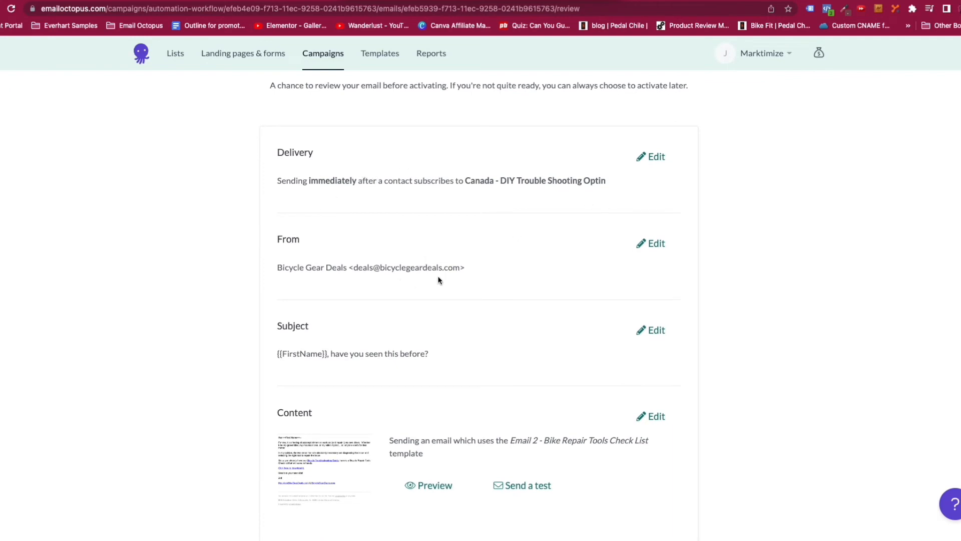
pyautogui.scroll(-5, 474, 354)
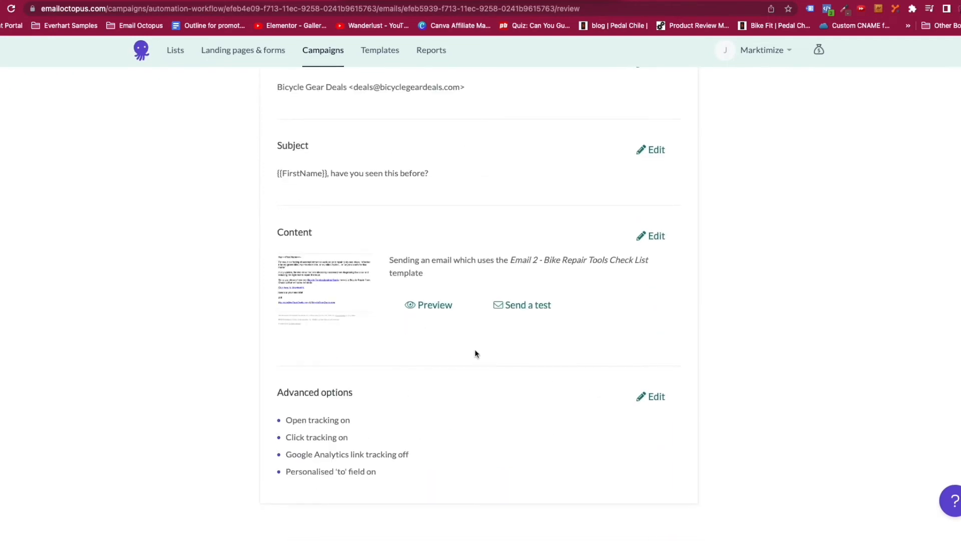
pyautogui.scroll(10, 528, 311)
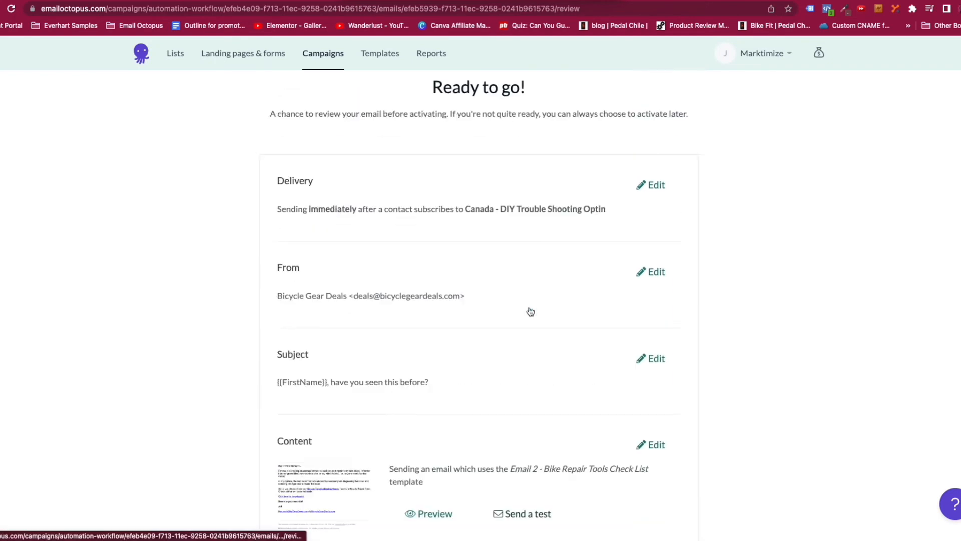
pyautogui.click(798, 117)
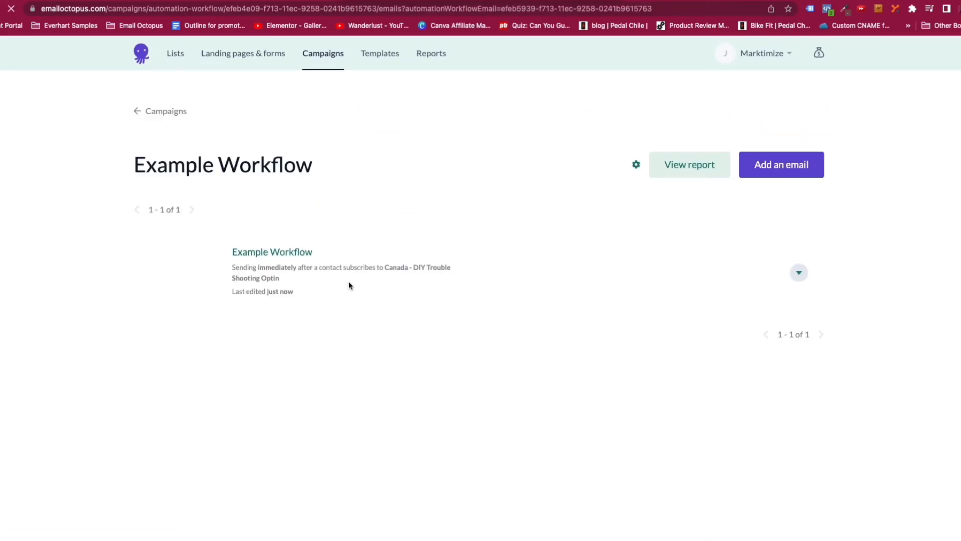
# Add Email 2 with subject 'Hey man! See you soon!' and preview 'We are going places!'.
pyautogui.click(777, 166)
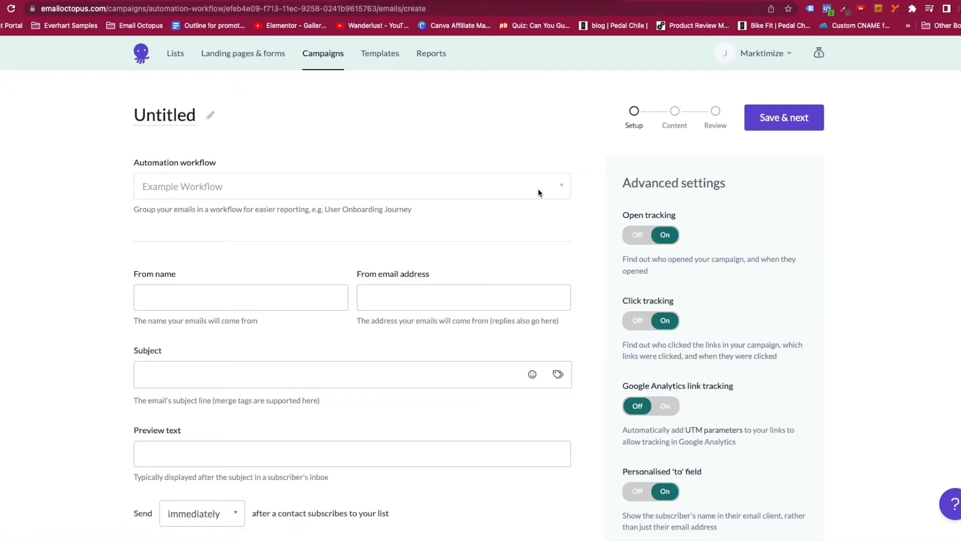
pyautogui.click(211, 120)
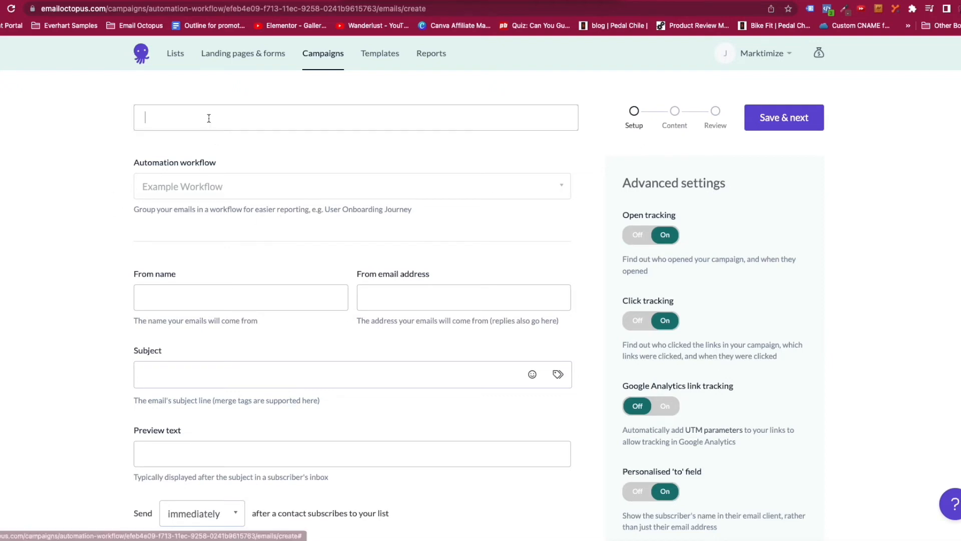
pyautogui.write('Email 2')
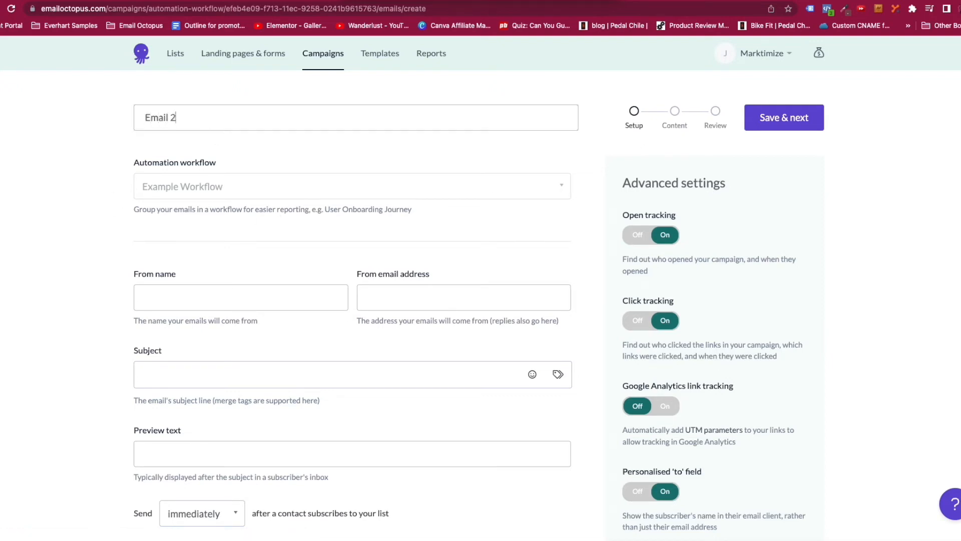
pyautogui.press('Tab')
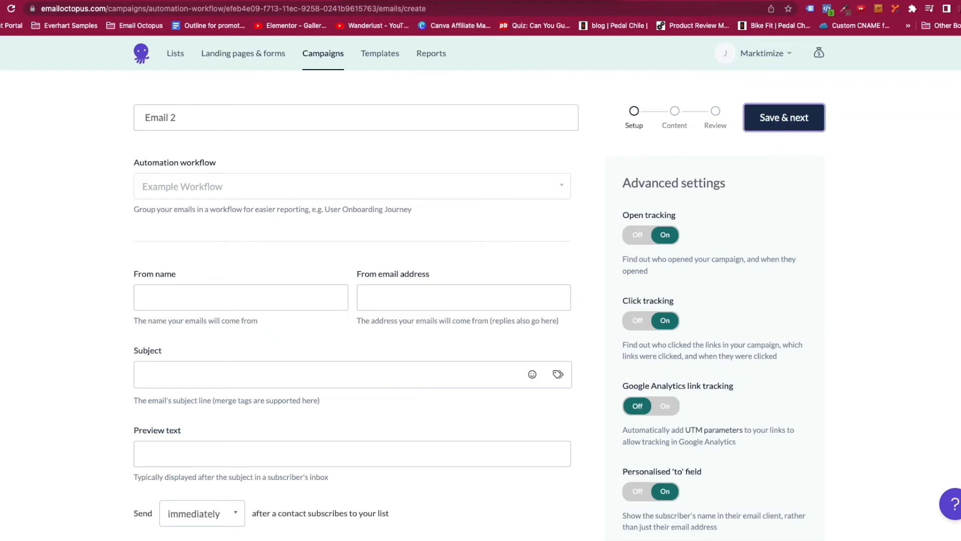
pyautogui.click(179, 297)
pyautogui.write('etc')
pyautogui.press('Tab')
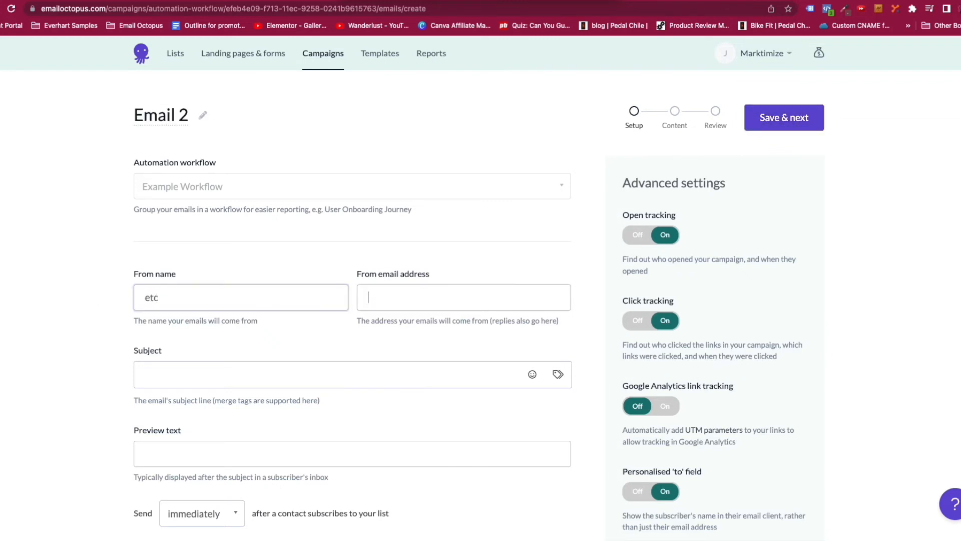
pyautogui.write('etc')
pyautogui.click(187, 374)
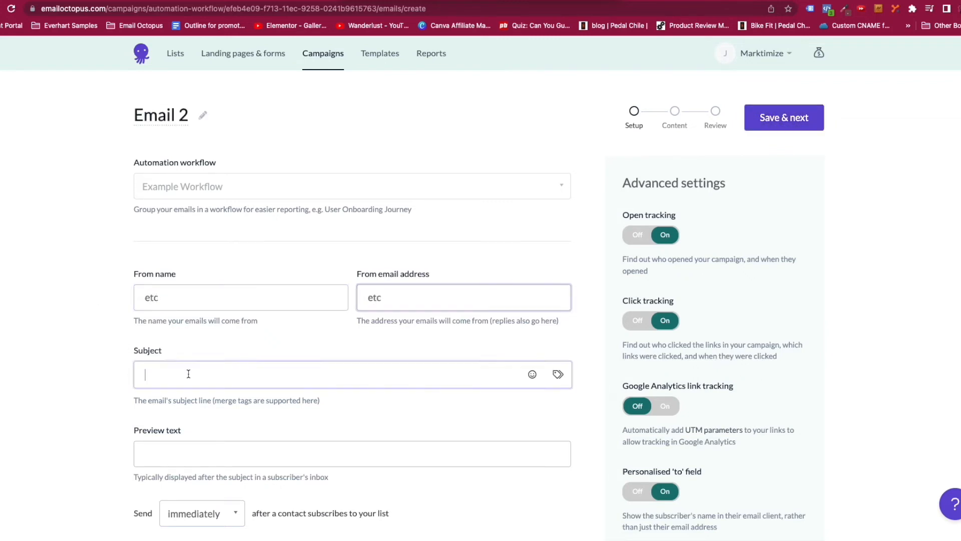
pyautogui.write('Hey man')
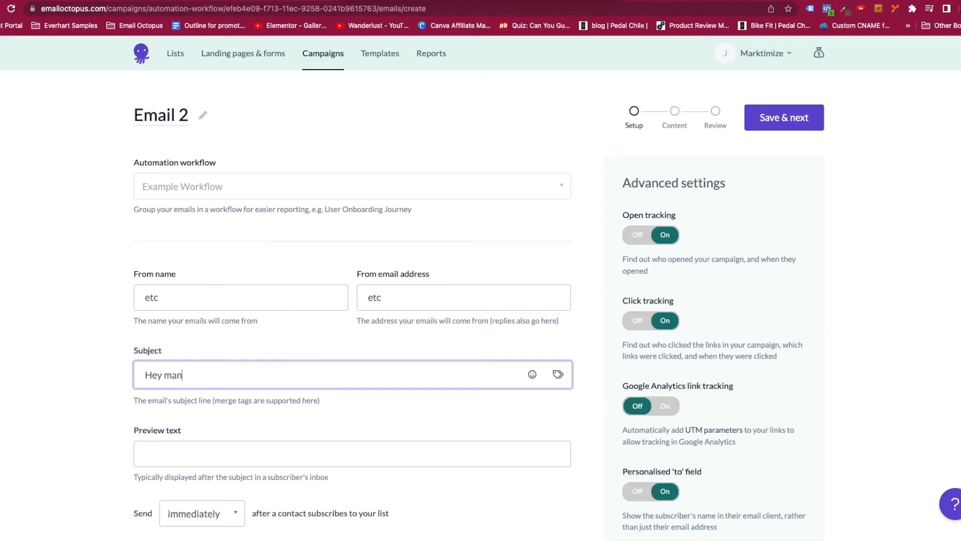
pyautogui.write('! See you soon!')
pyautogui.press('Tab')
pyautogui.write('We are going plac')
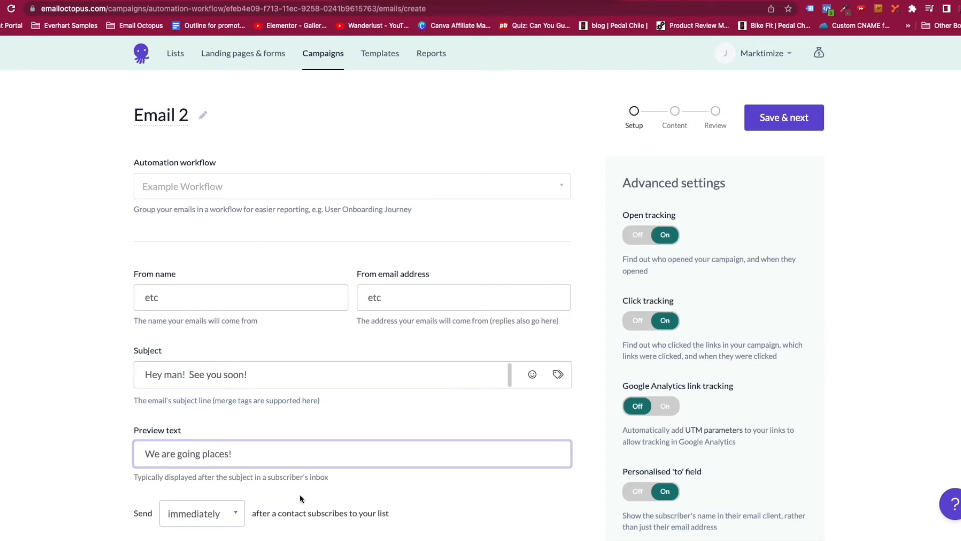
# Set Email 2 to send 3 days after subscribing.
pyautogui.click(237, 516)
pyautogui.scroll(-2, 238, 517)
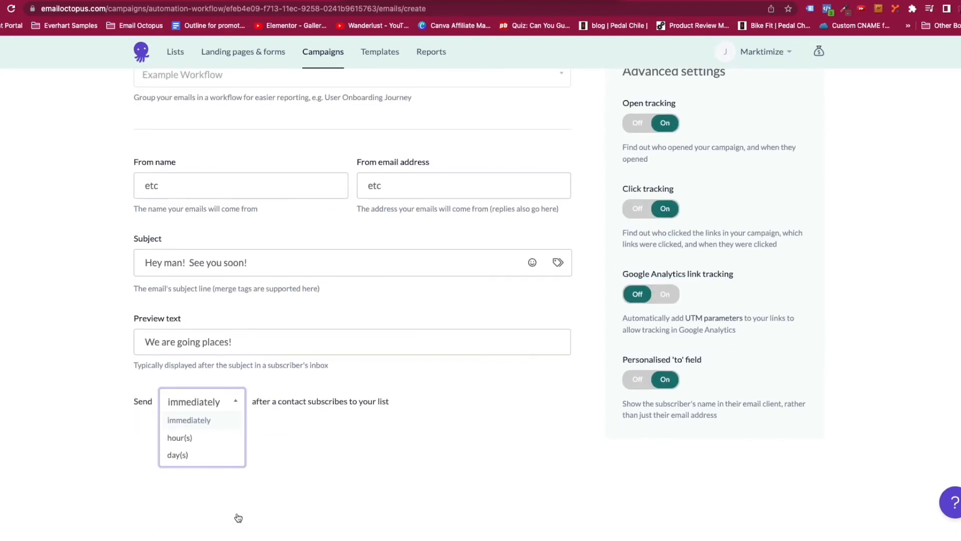
pyautogui.click(181, 457)
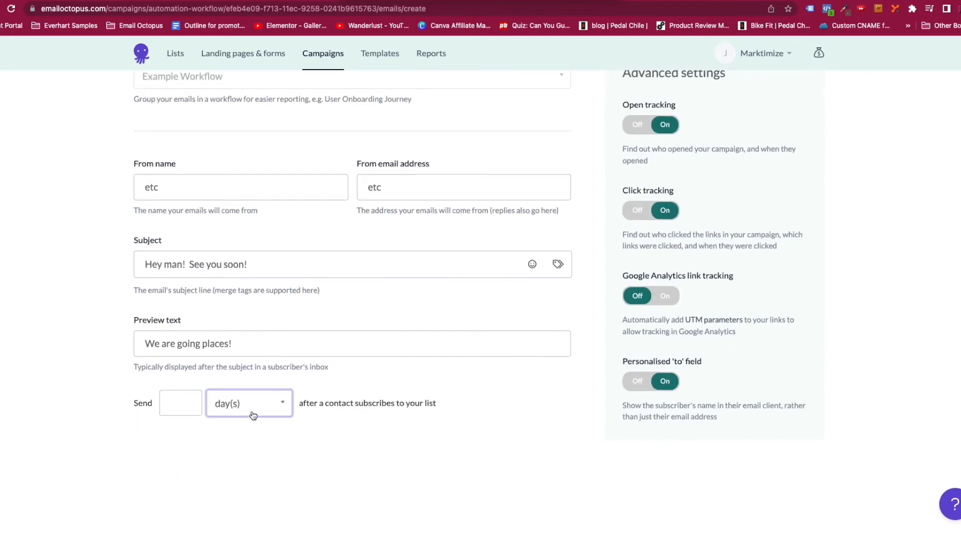
pyautogui.click(278, 402)
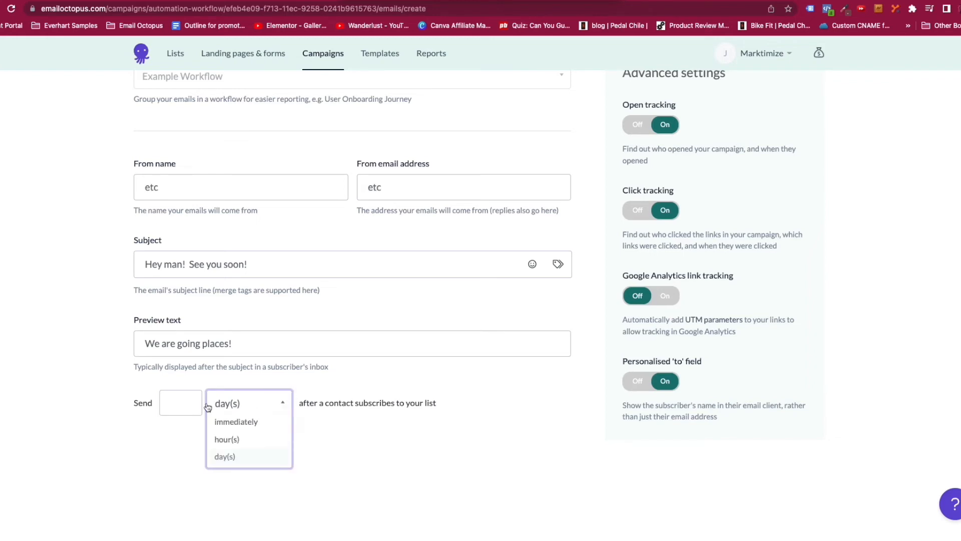
pyautogui.click(185, 400)
pyautogui.write('2')
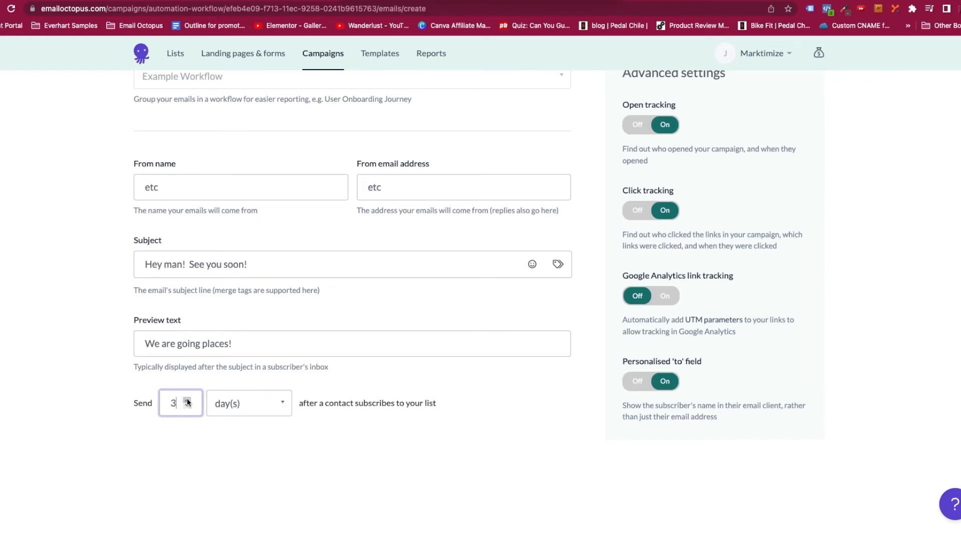
pyautogui.scroll(2, 905, 463)
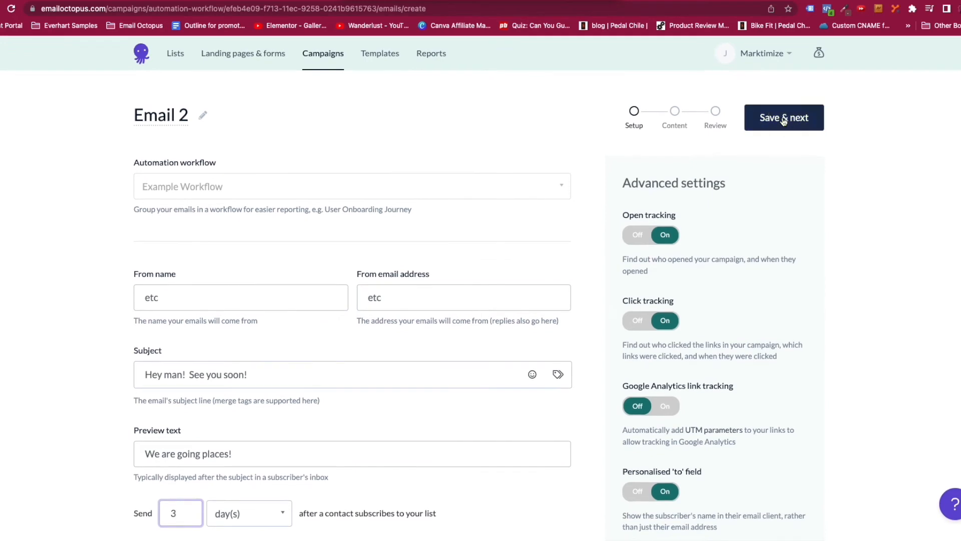
# Replace the placeholders with sender name Bicycle Gear Deals and the sender e-mail address, then save.
pyautogui.click(783, 121)
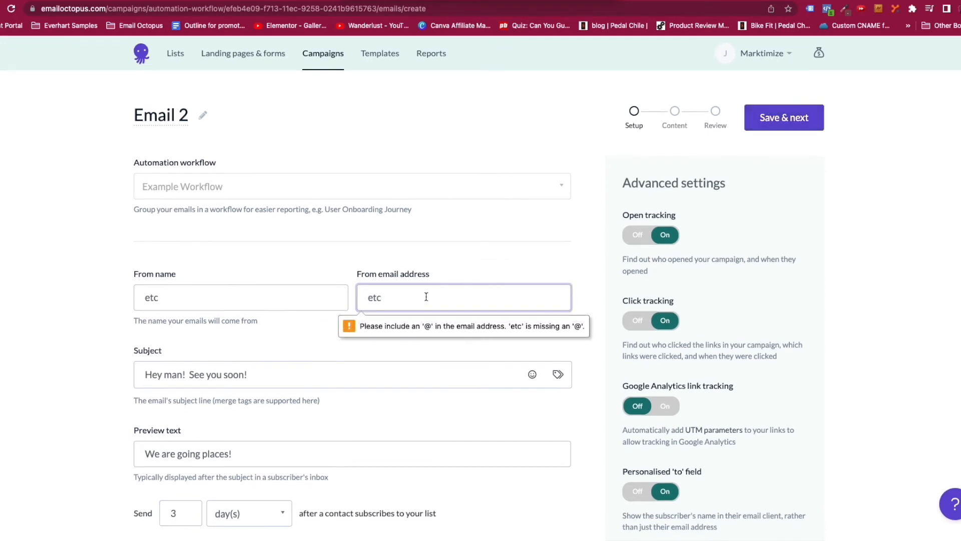
pyautogui.moveTo(215, 305); pyautogui.dragTo(109, 300)
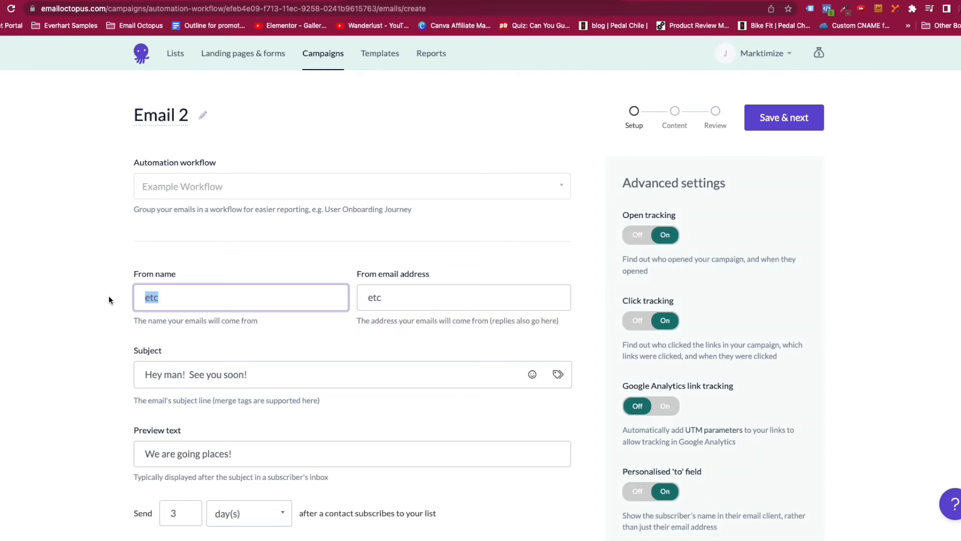
pyautogui.write('Bicycle Gear Deals')
pyautogui.press('Tab')
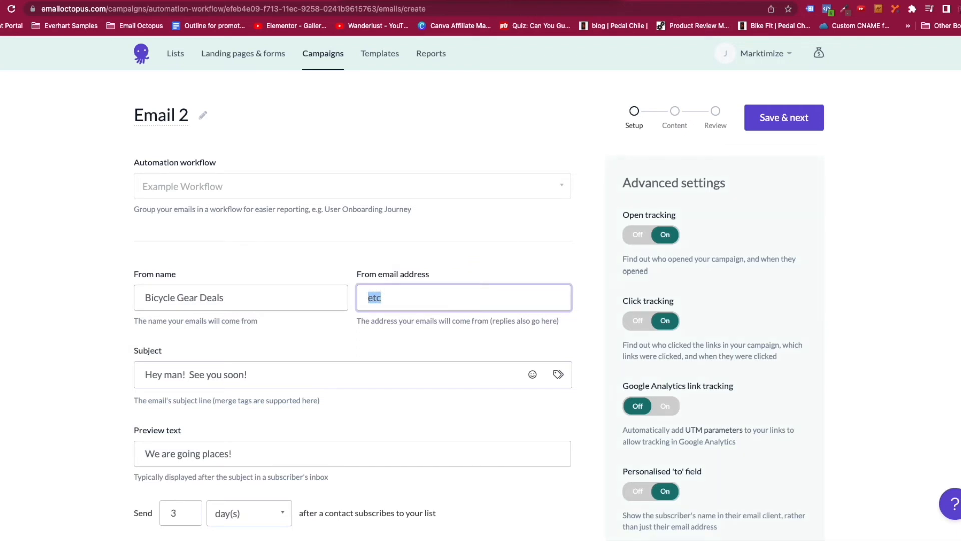
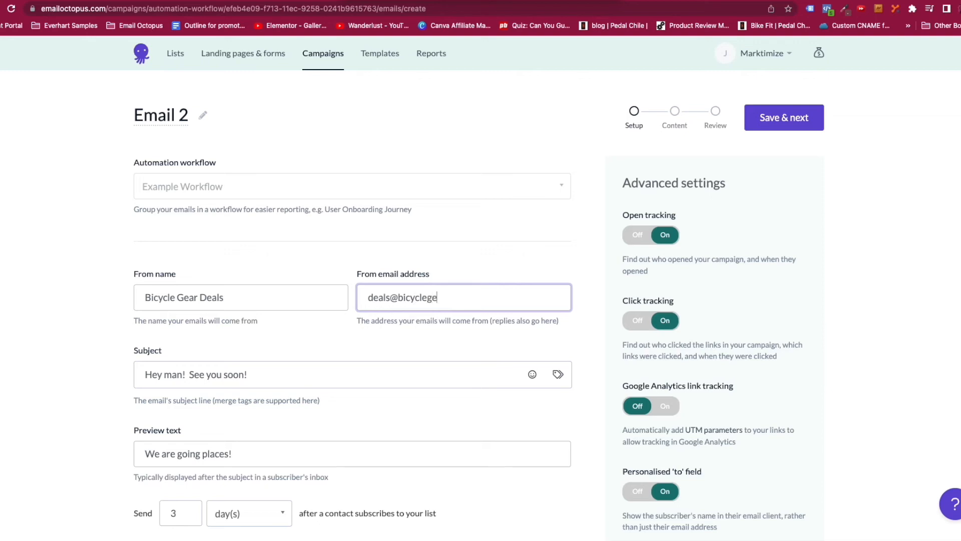
pyautogui.click(781, 124)
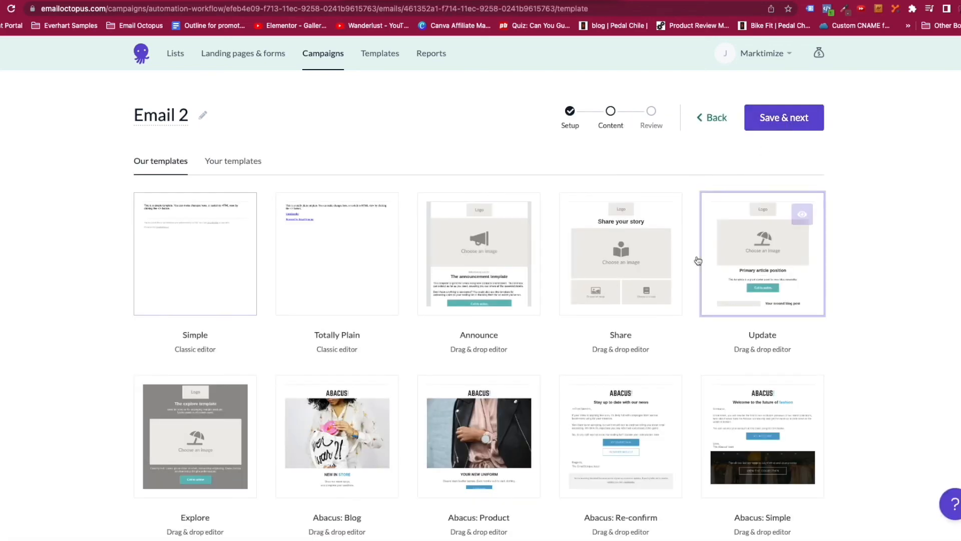
# Apply the Abacus: Blog template to Email 2, check the hero image link and merge tags, and save.
pyautogui.scroll(-3, 529, 330)
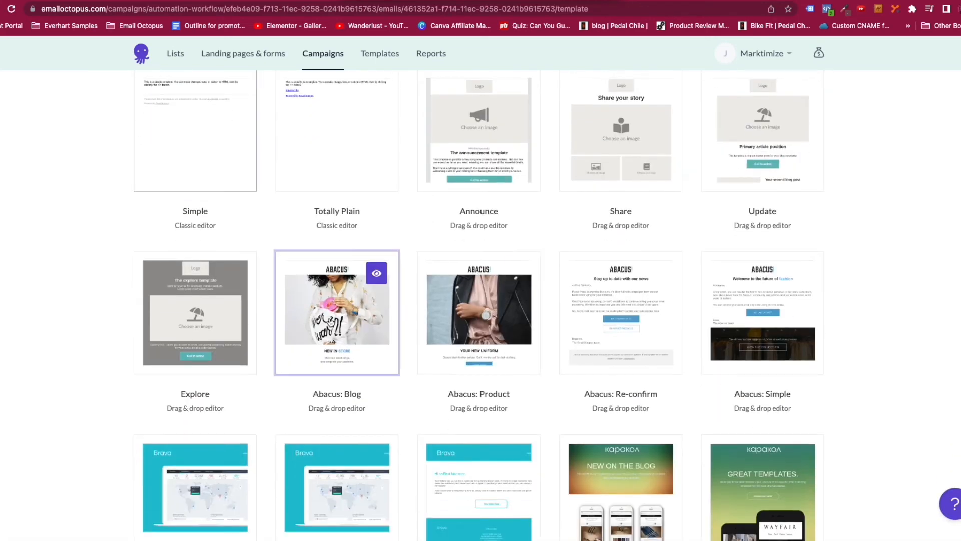
pyautogui.click(330, 322)
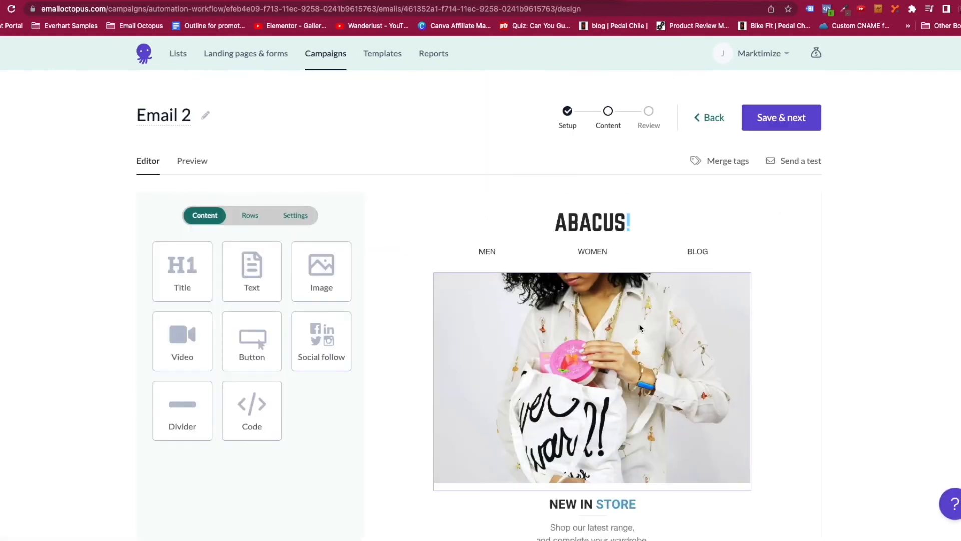
pyautogui.scroll(-12, 640, 327)
pyautogui.click(674, 314)
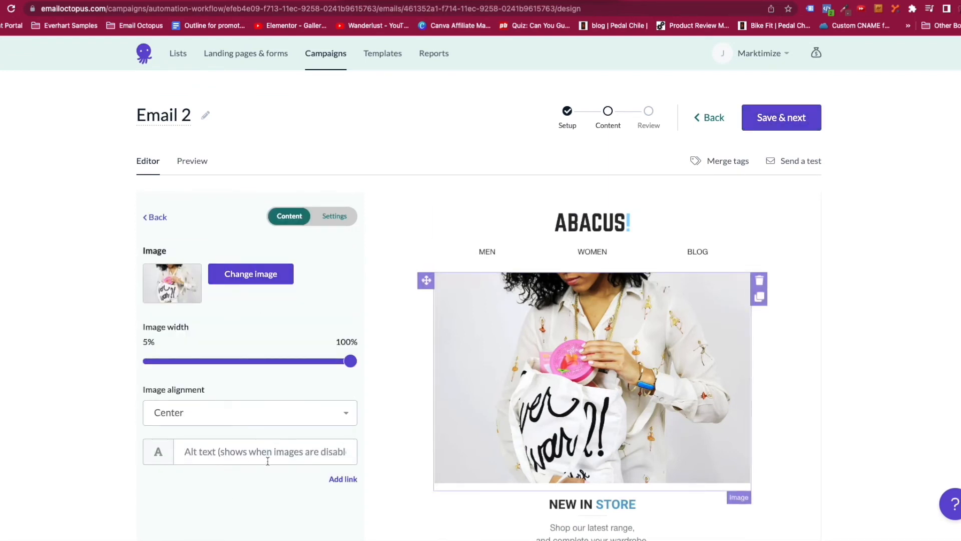
pyautogui.click(348, 479)
pyautogui.scroll(-1, 347, 482)
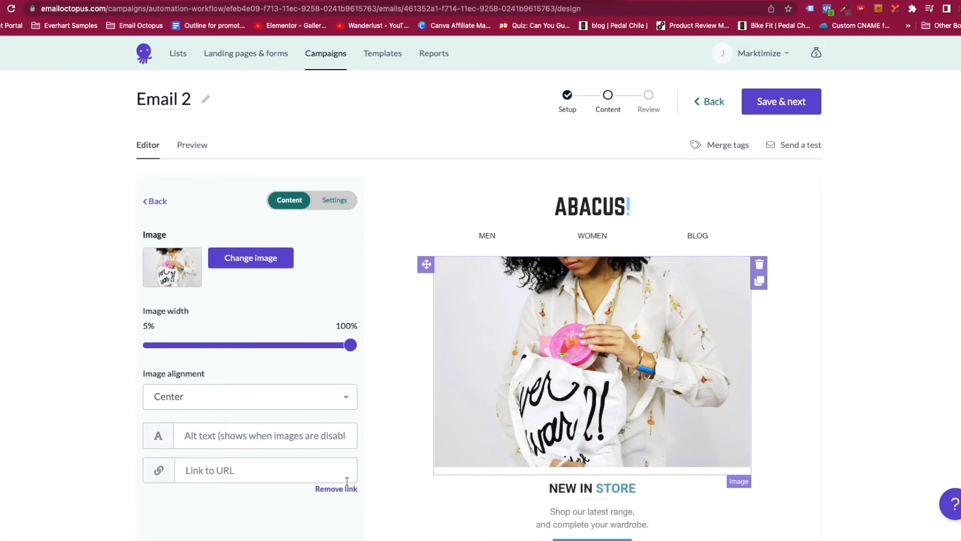
pyautogui.scroll(1, 346, 482)
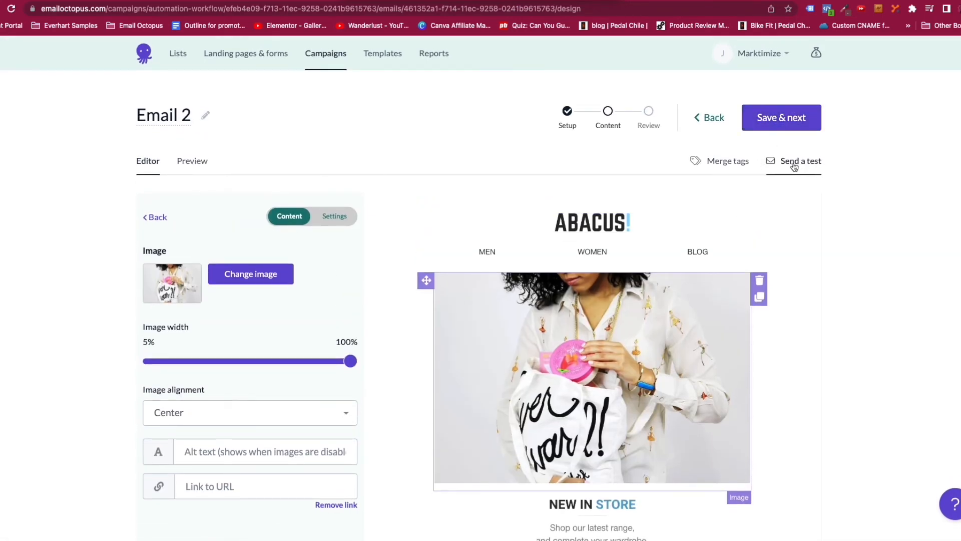
pyautogui.click(727, 161)
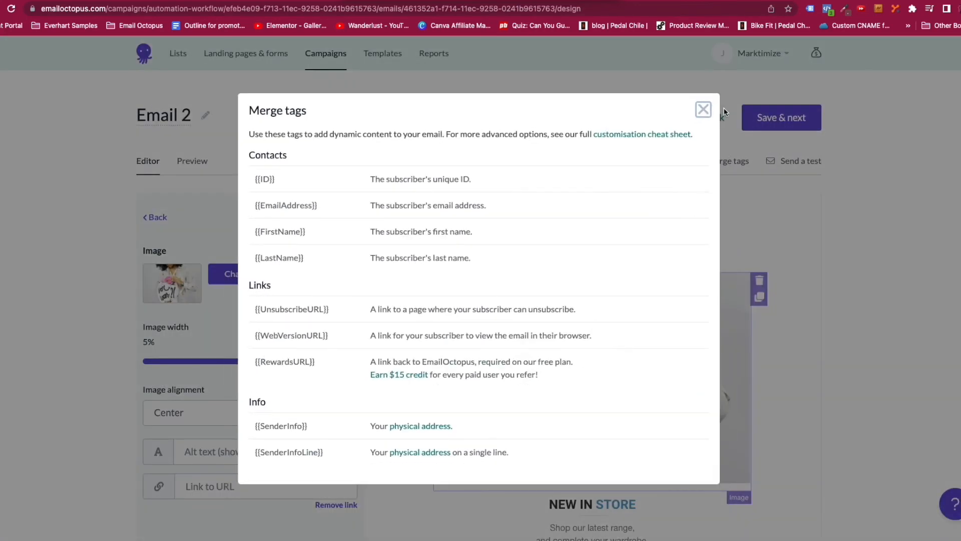
pyautogui.click(702, 109)
pyautogui.click(801, 121)
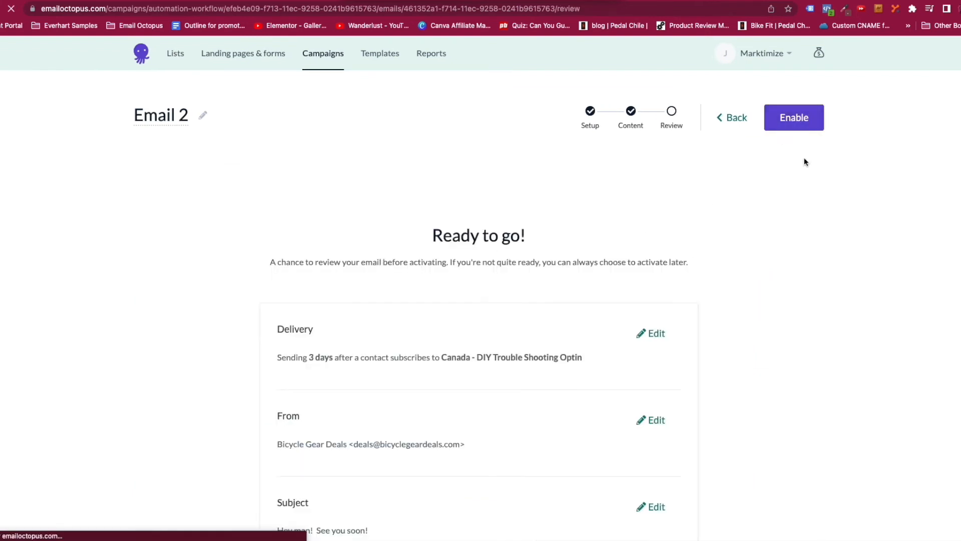
# Enable Email 2, browse the campaign results on Reports, and open the 6-26-22 - BGD Deals report.
pyautogui.click(800, 124)
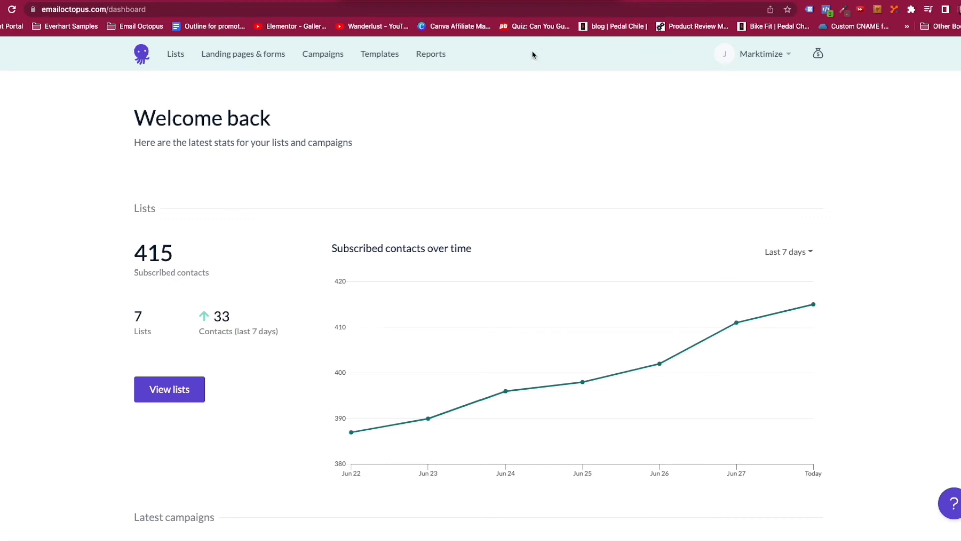
pyautogui.click(438, 57)
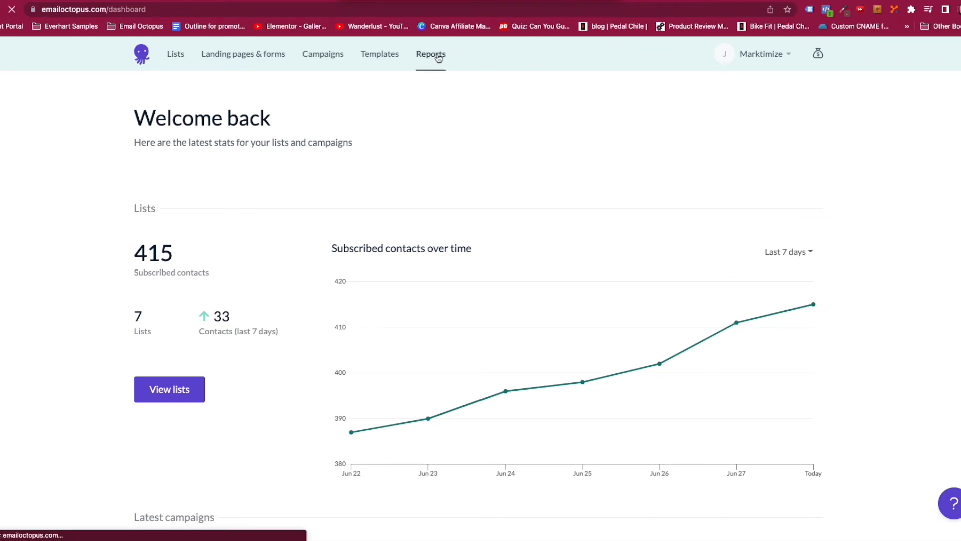
pyautogui.scroll(-6, 360, 345)
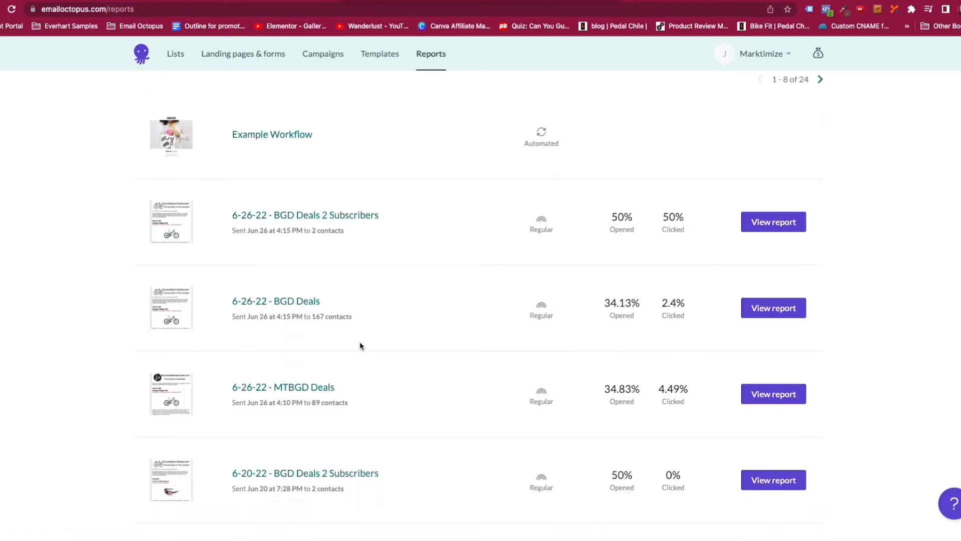
pyautogui.scroll(-2, 361, 345)
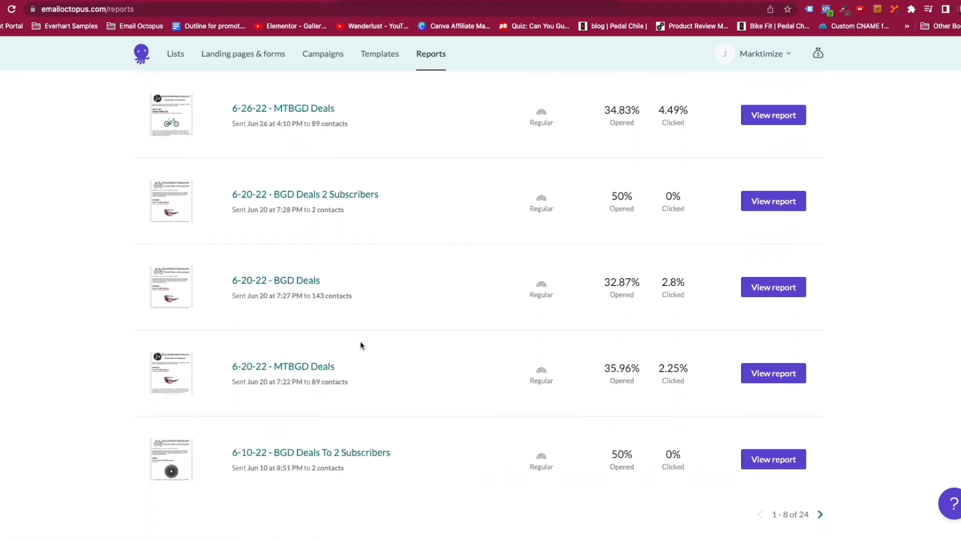
pyautogui.scroll(9, 361, 346)
pyautogui.scroll(-3, 361, 345)
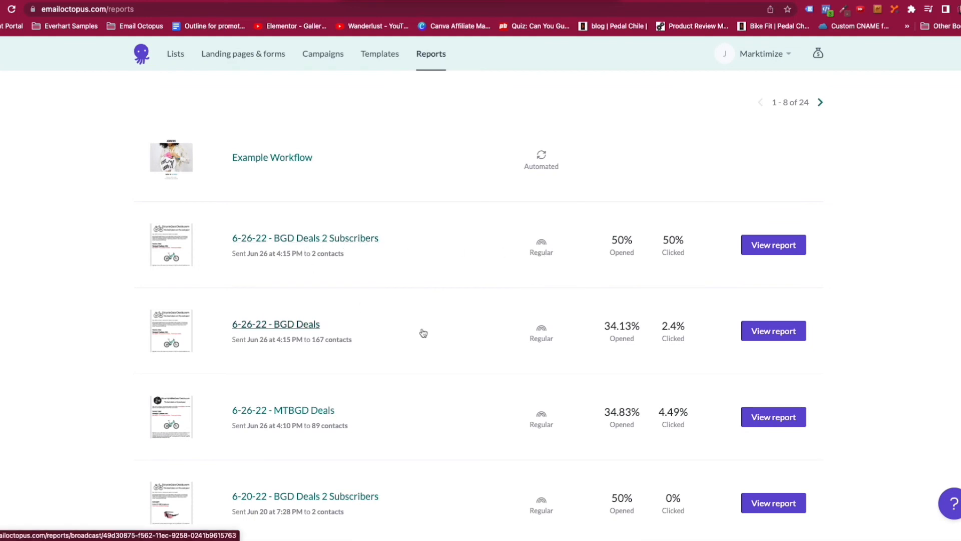
pyautogui.scroll(-1, 311, 283)
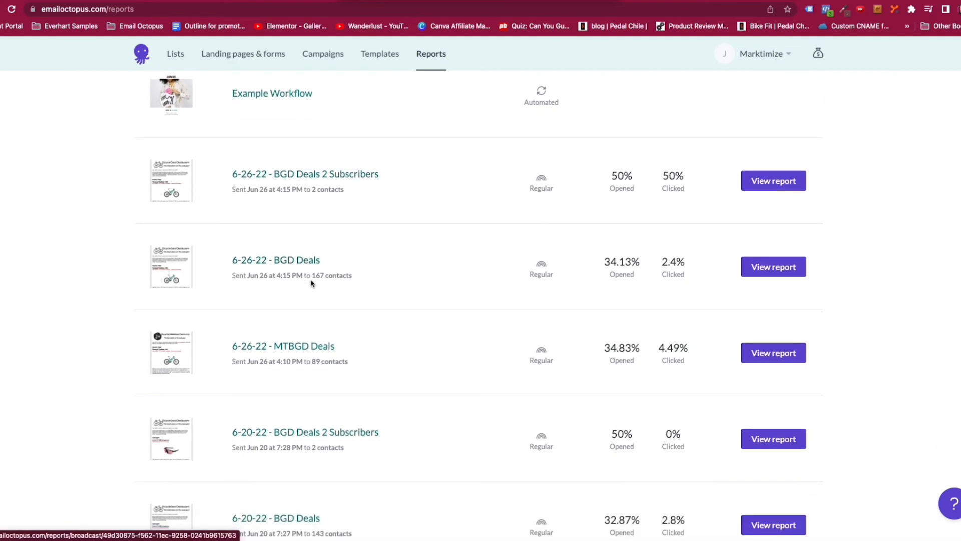
pyautogui.click(785, 271)
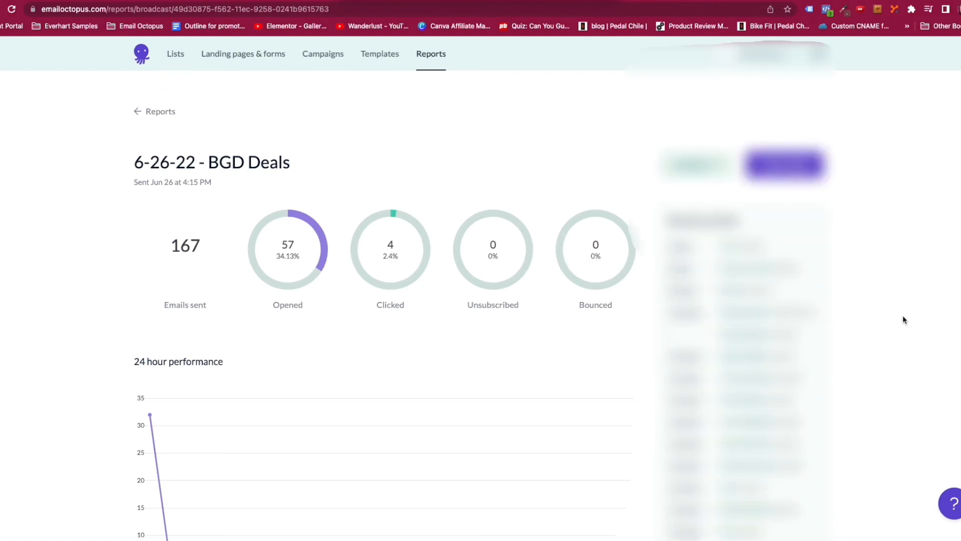
# Review the 6-26-22 - BGD Deals stats: 167 sent, 57 opened (34.13%), 4 clicked (2.4%).
pyautogui.scroll(-3, 901, 318)
pyautogui.scroll(-5, 383, 301)
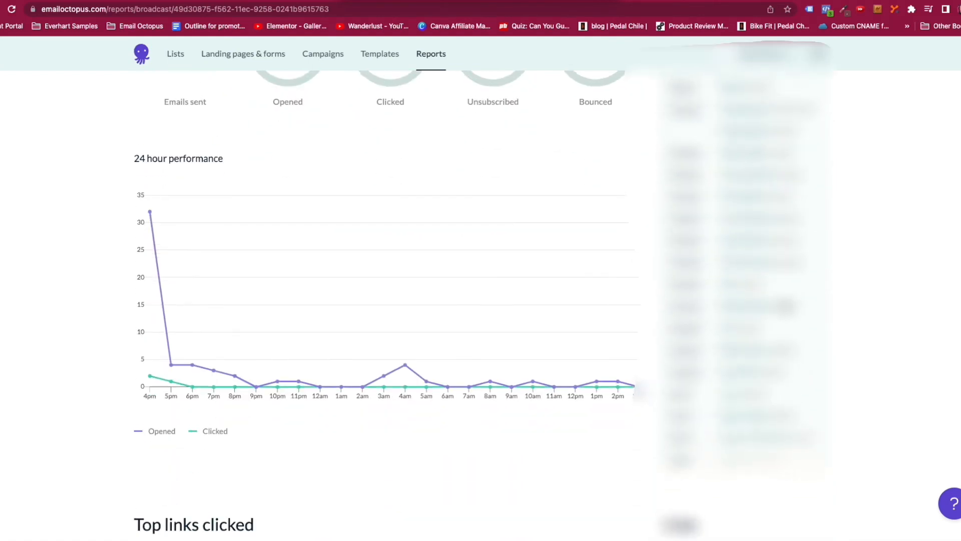
pyautogui.scroll(6, 384, 300)
pyautogui.scroll(-7, 383, 301)
pyautogui.scroll(-5, 302, 270)
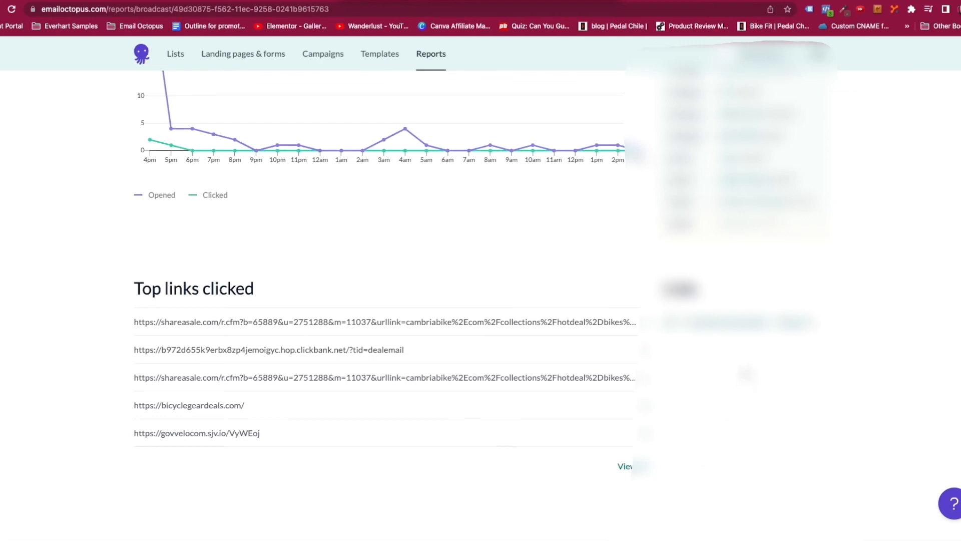
pyautogui.scroll(10, 513, 186)
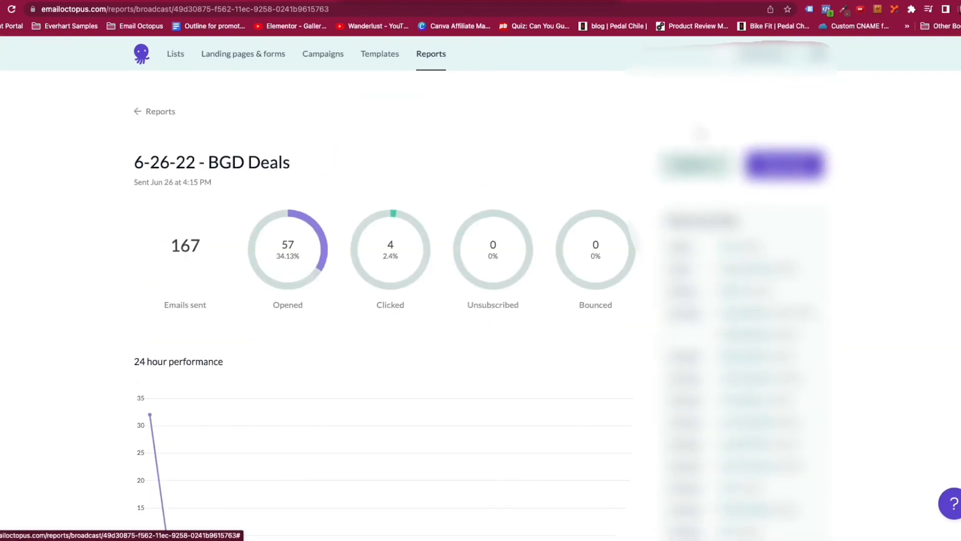
# List the recipients who didn't open, then the 163 who didn't click.
pyautogui.click(697, 165)
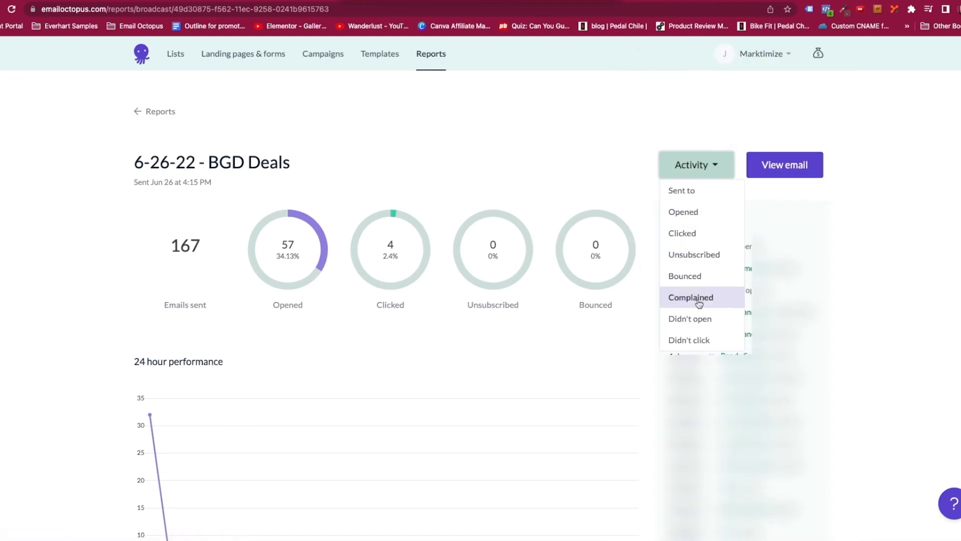
pyautogui.click(690, 319)
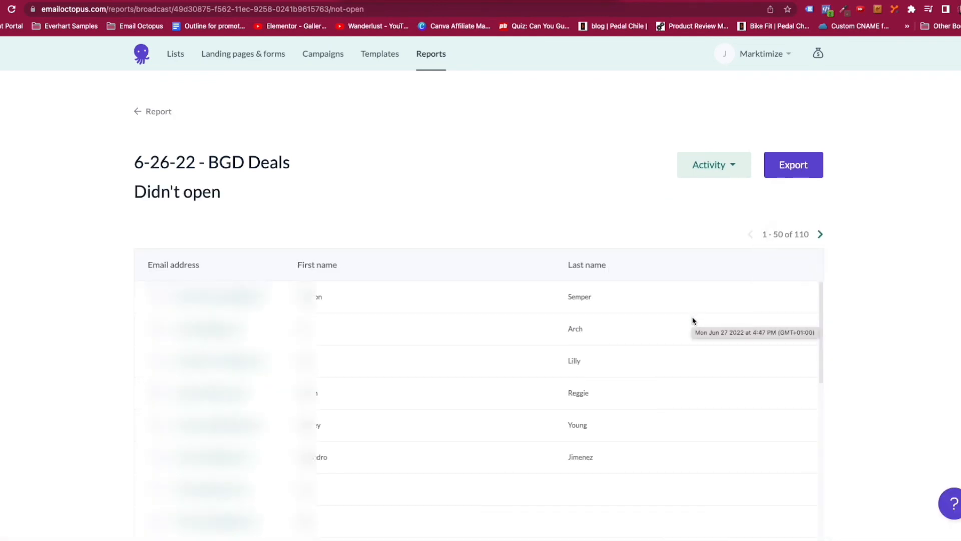
pyautogui.click(735, 165)
pyautogui.click(692, 341)
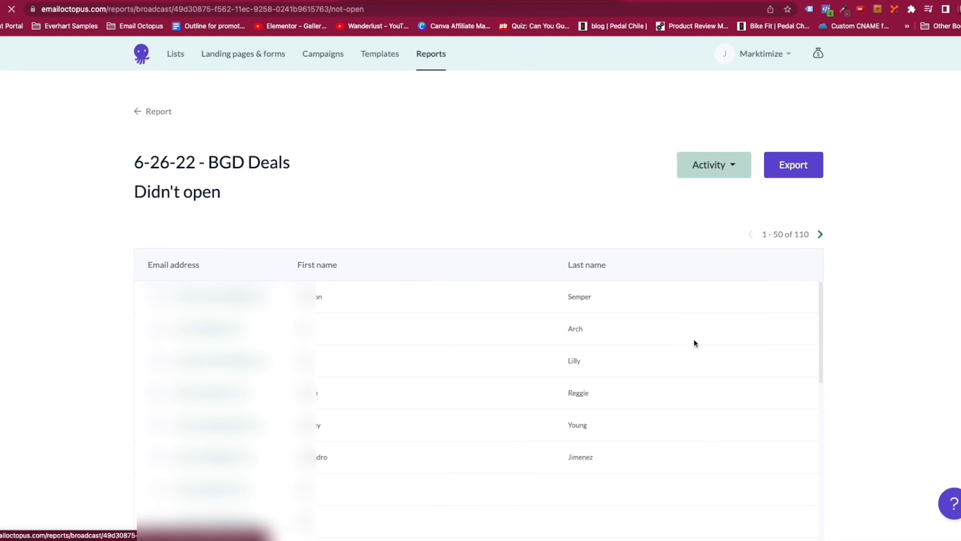
pyautogui.scroll(-3, 694, 342)
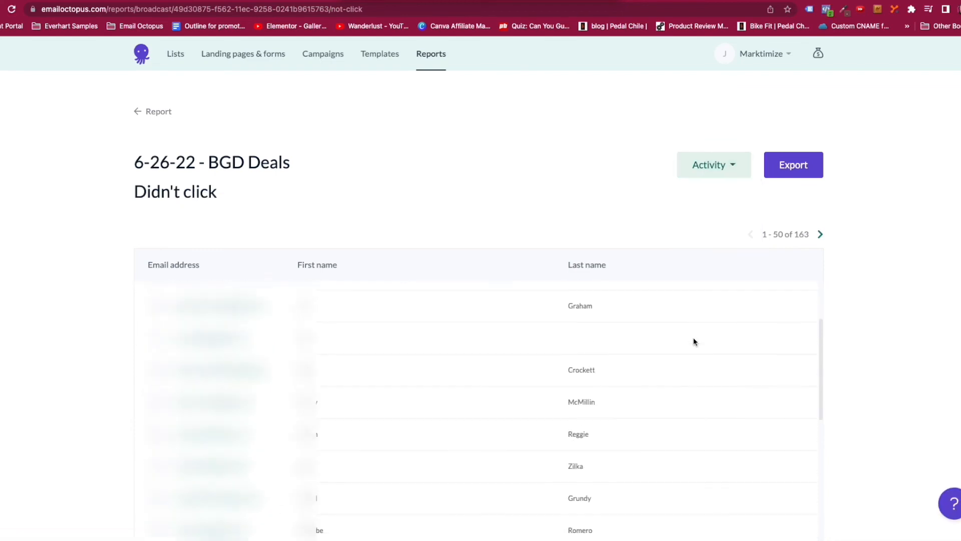
pyautogui.scroll(3, 693, 339)
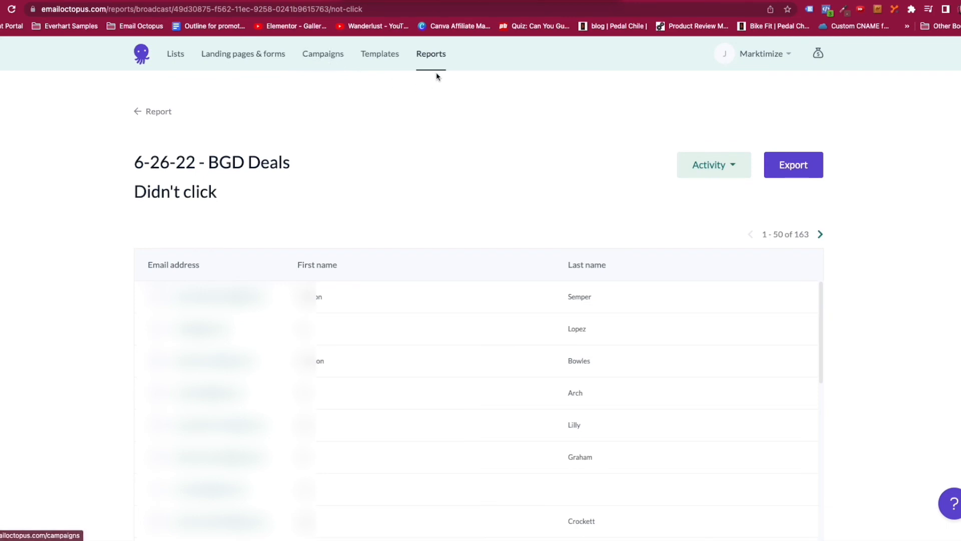
# Show the Canada - DIY Trouble Shooting Optin contacts filtered to Unsubscribed, then back to Subscribed.
pyautogui.click(180, 56)
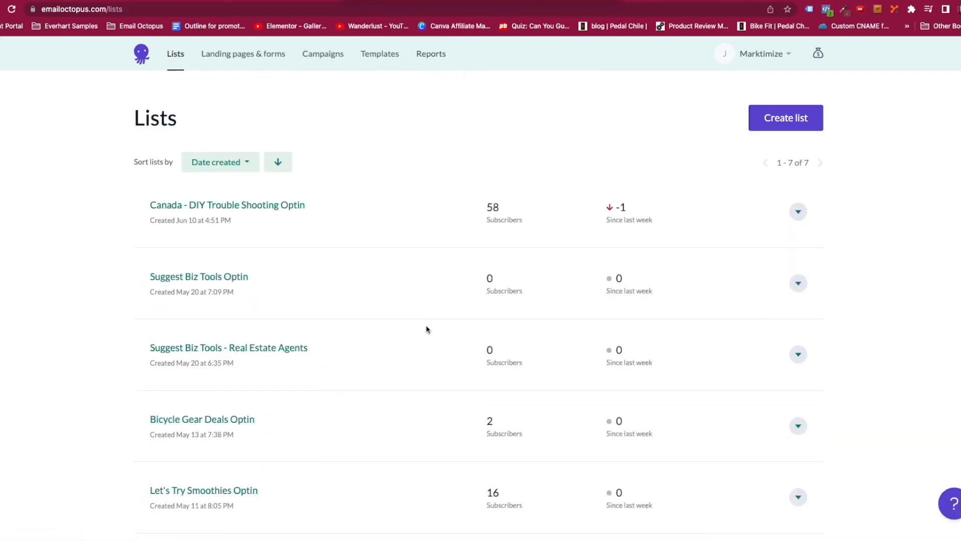
pyautogui.scroll(-2, 381, 420)
pyautogui.scroll(2, 382, 419)
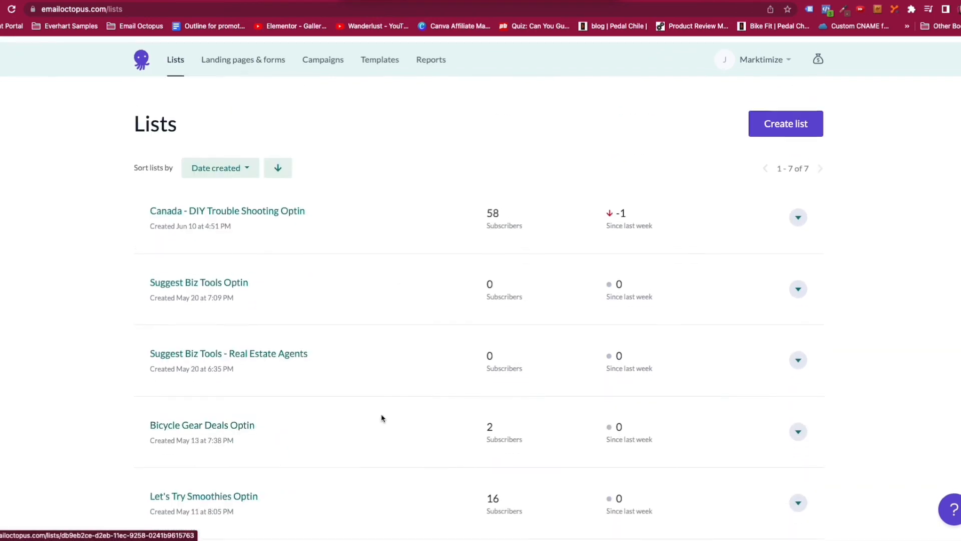
pyautogui.click(798, 213)
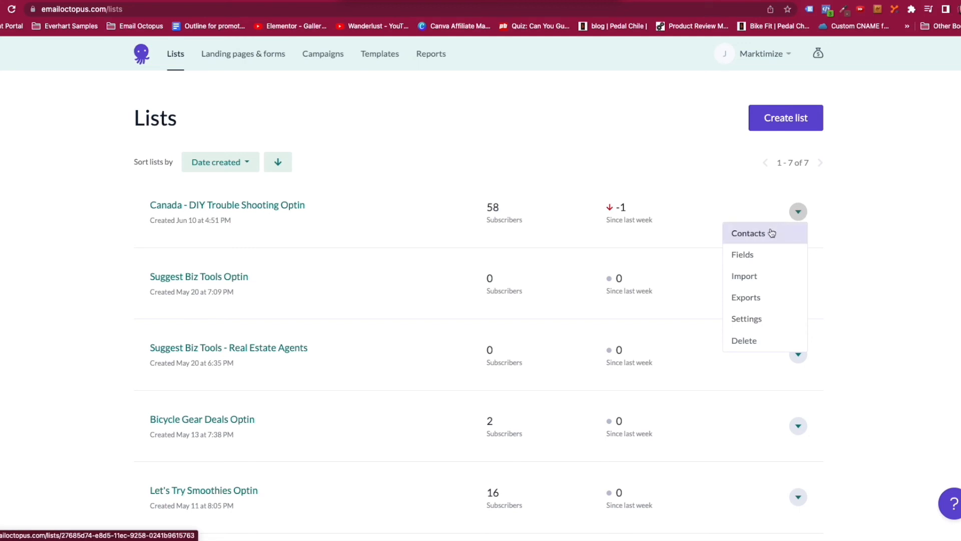
pyautogui.click(756, 234)
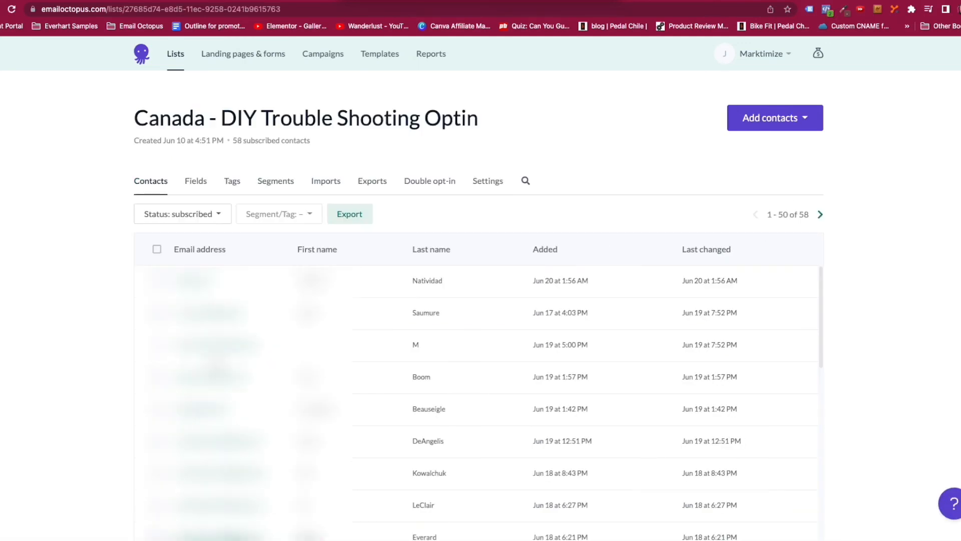
pyautogui.click(215, 214)
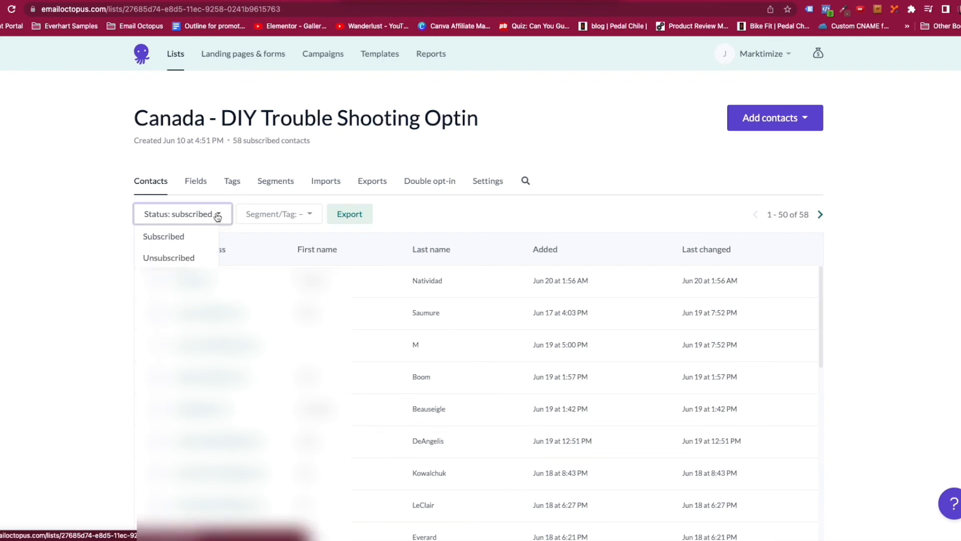
pyautogui.click(169, 258)
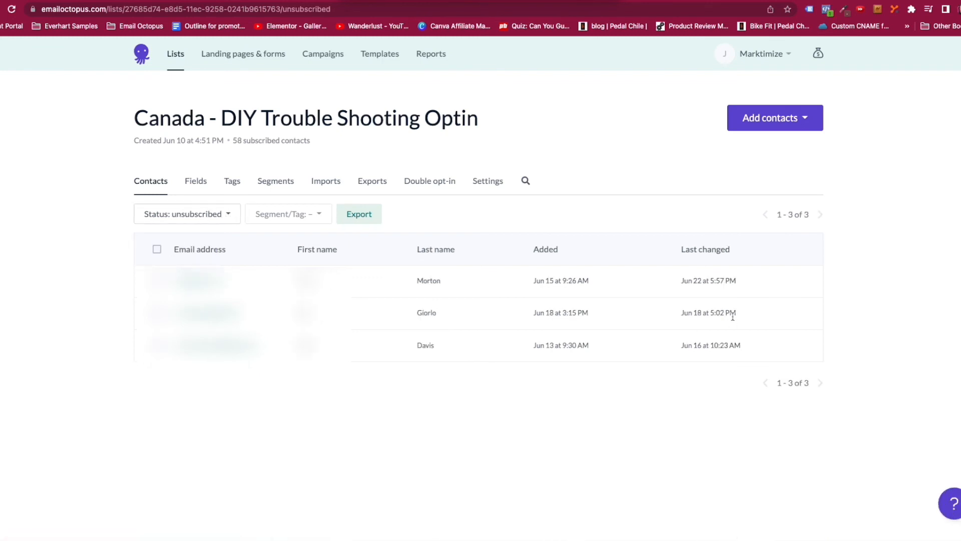
pyautogui.moveTo(732, 317)
pyautogui.click(224, 215)
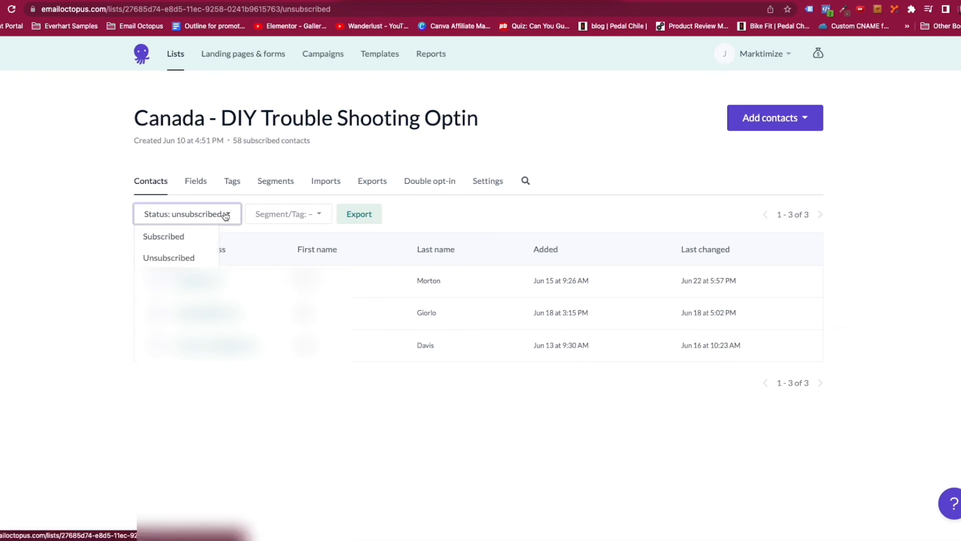
pyautogui.click(206, 238)
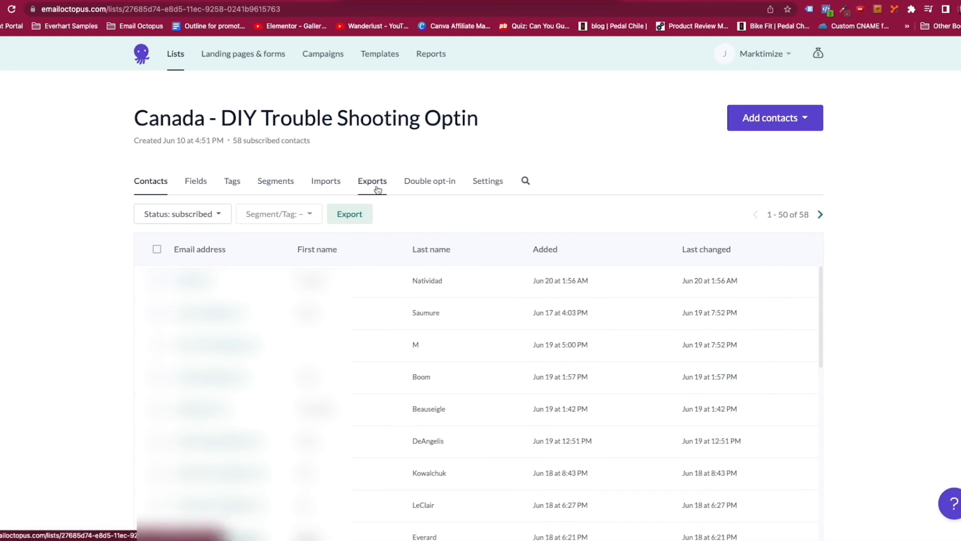
# Look at the add-contacts options, reopen the list's contacts, then move to the Campaigns page.
pyautogui.click(805, 123)
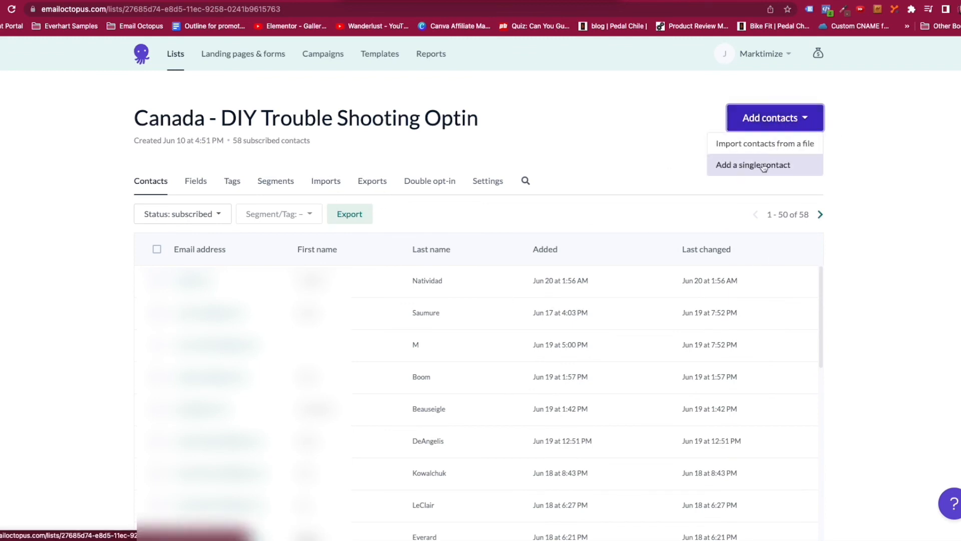
pyautogui.click(575, 144)
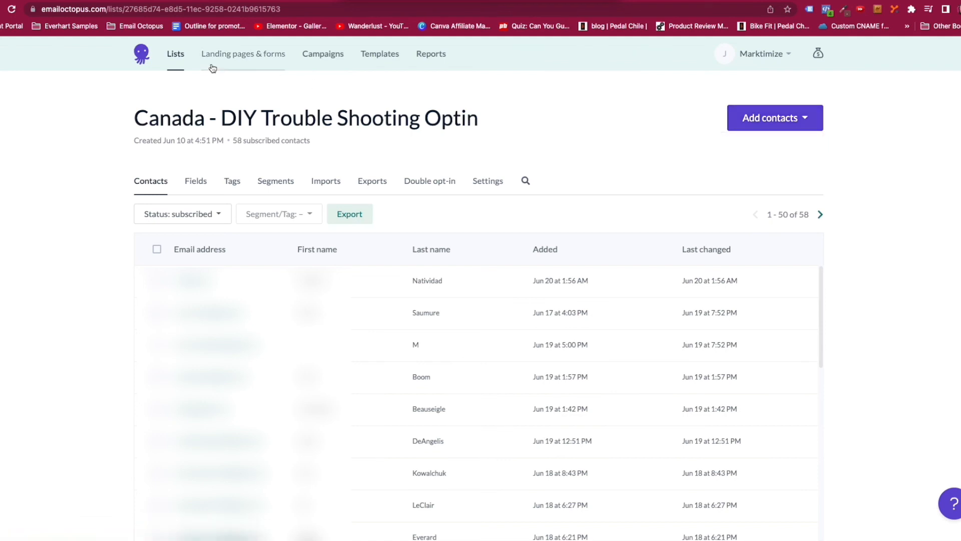
pyautogui.click(172, 55)
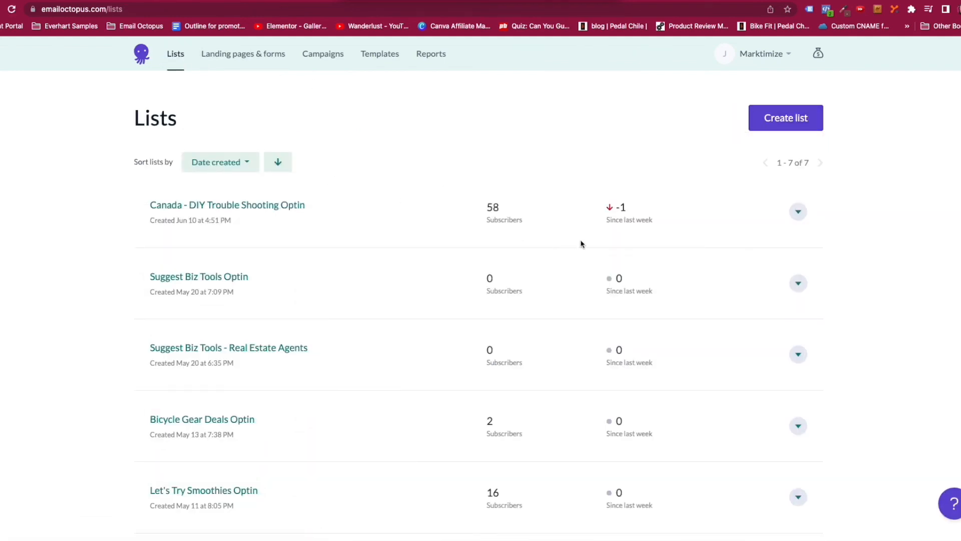
pyautogui.click(220, 206)
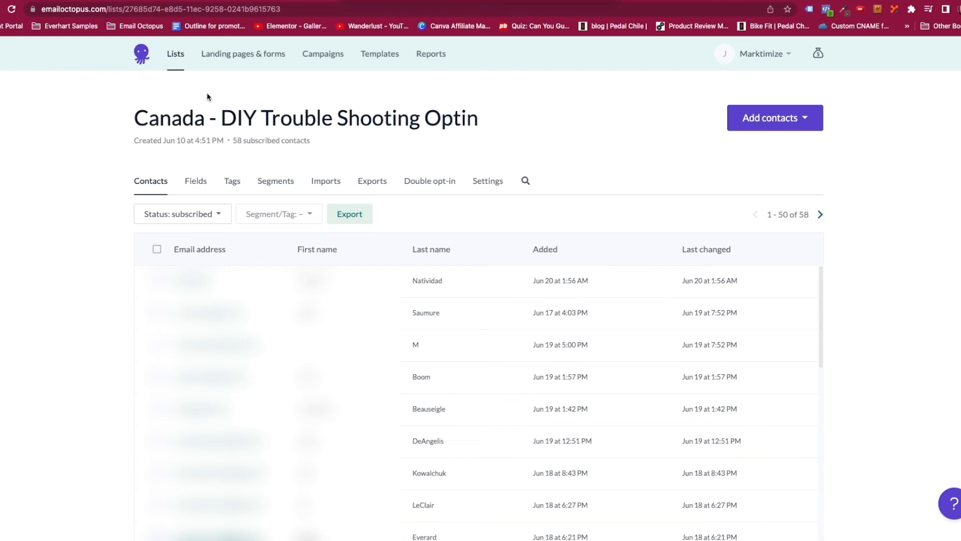
pyautogui.click(317, 59)
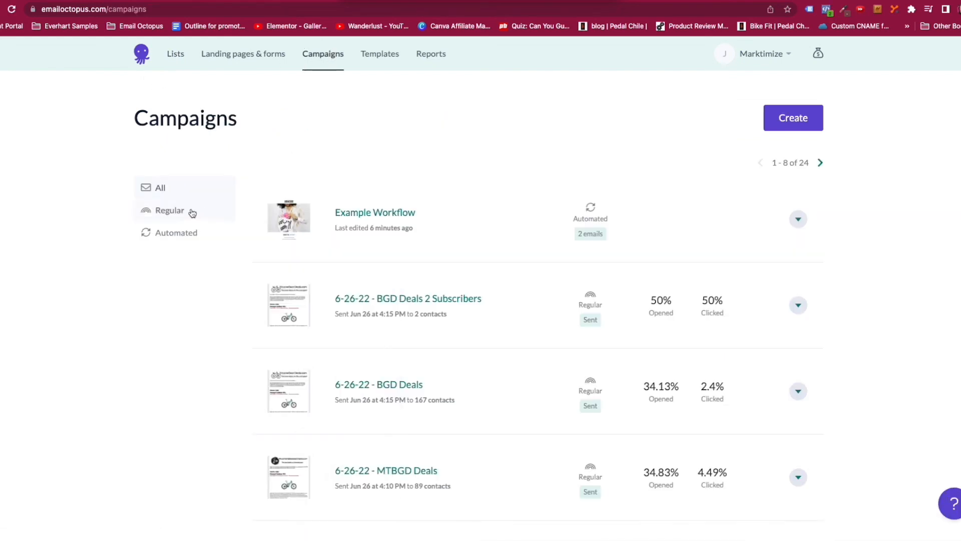
# Filter campaigns to Automated and scroll through the Opted In to Troubleshooting Bike Repair Download workflow's five emails.
pyautogui.click(174, 236)
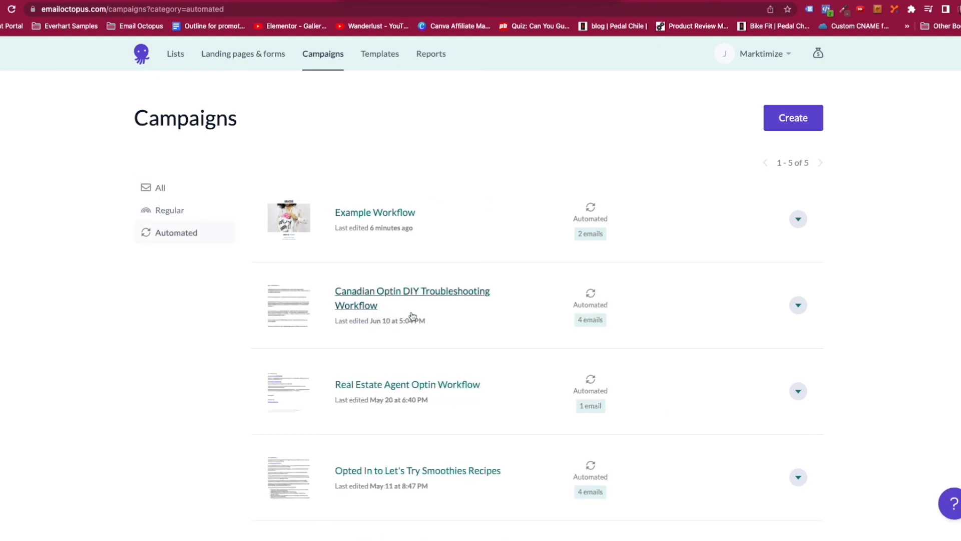
pyautogui.scroll(-3, 508, 330)
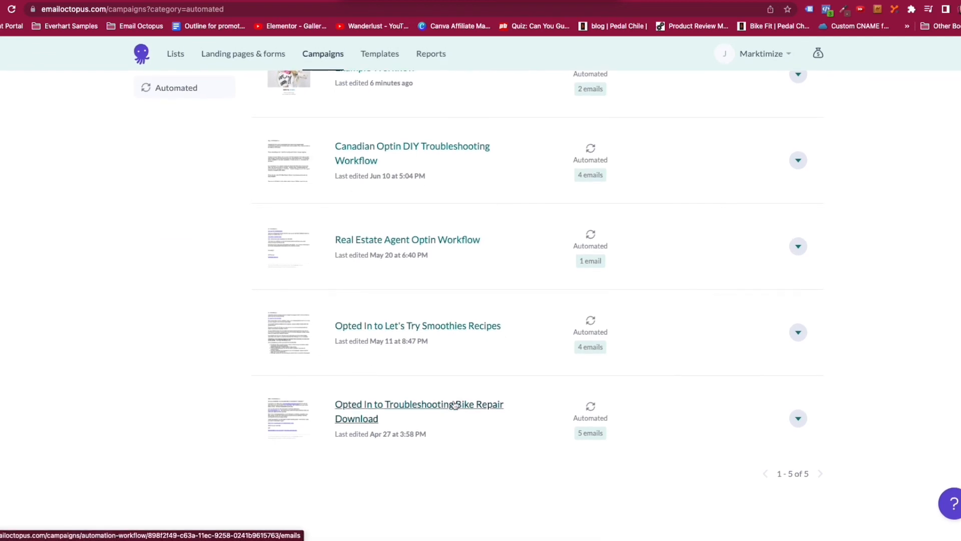
pyautogui.click(435, 404)
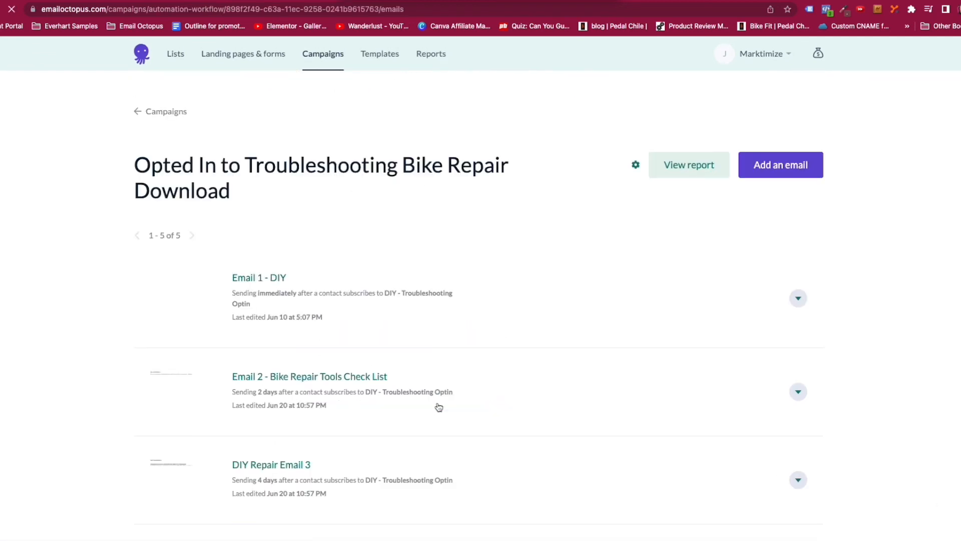
pyautogui.scroll(-4, 365, 249)
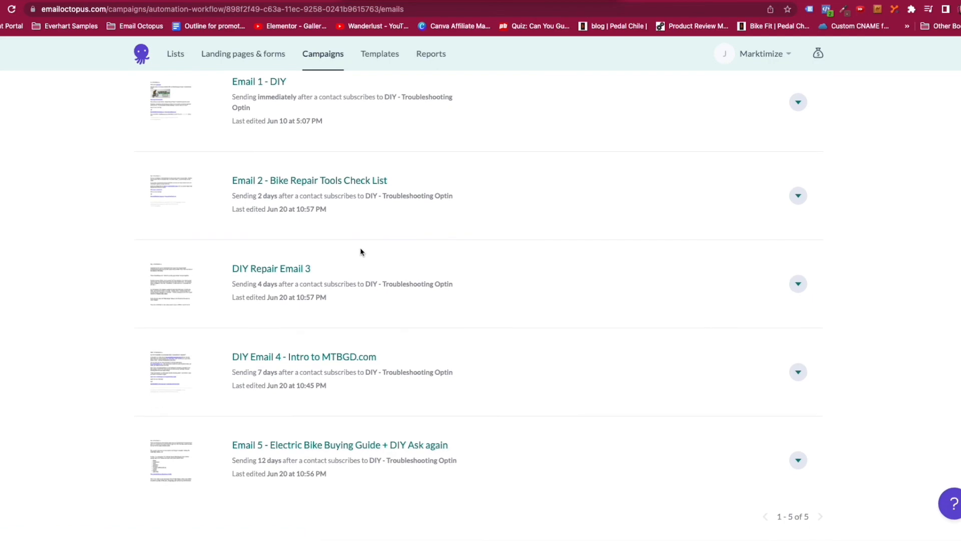
pyautogui.scroll(5, 308, 403)
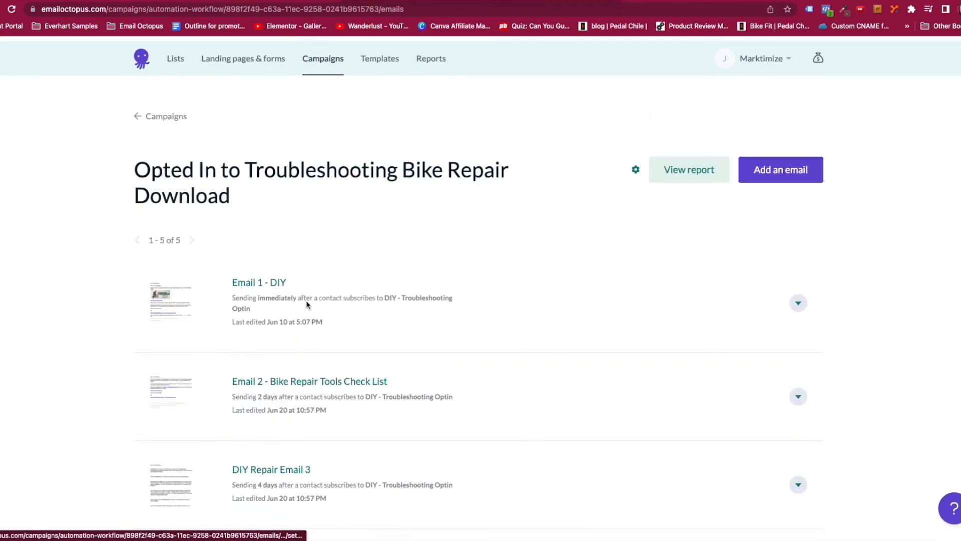